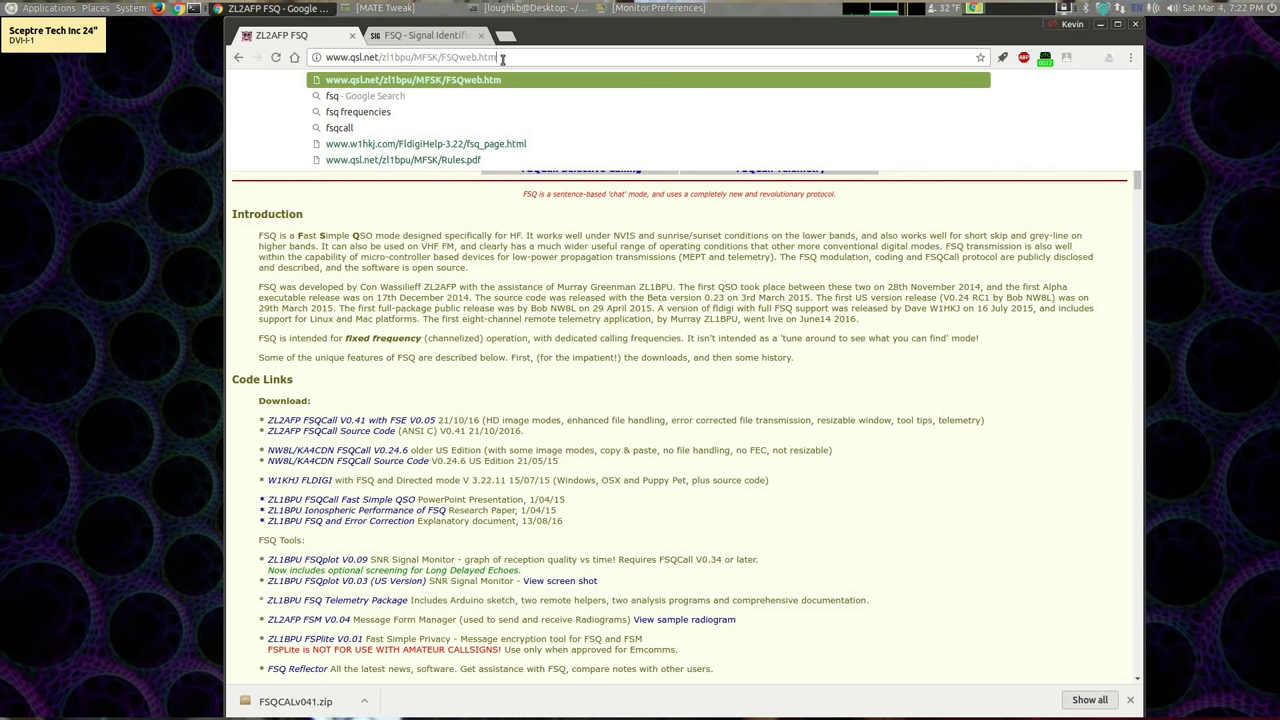
Step: Look over the download links and notes on the ZL2AFP FSQ web page
left_click(349, 206)
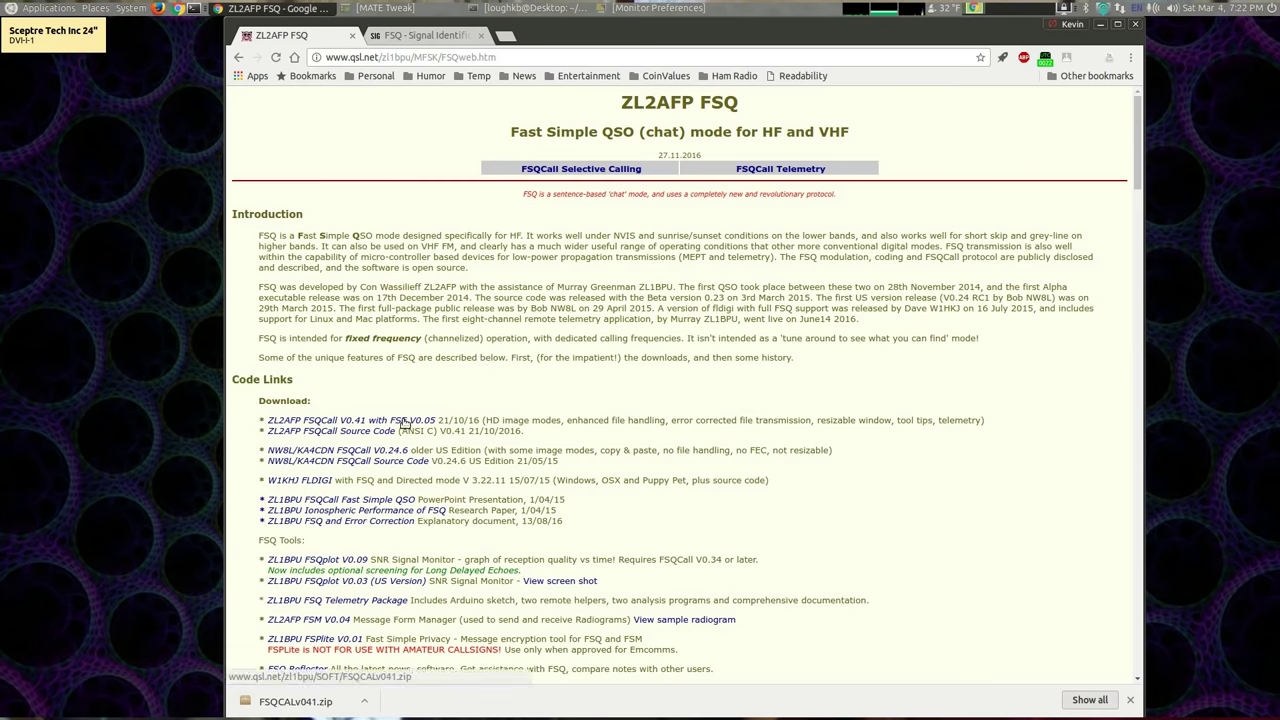
scroll(557, 356, "down", 10)
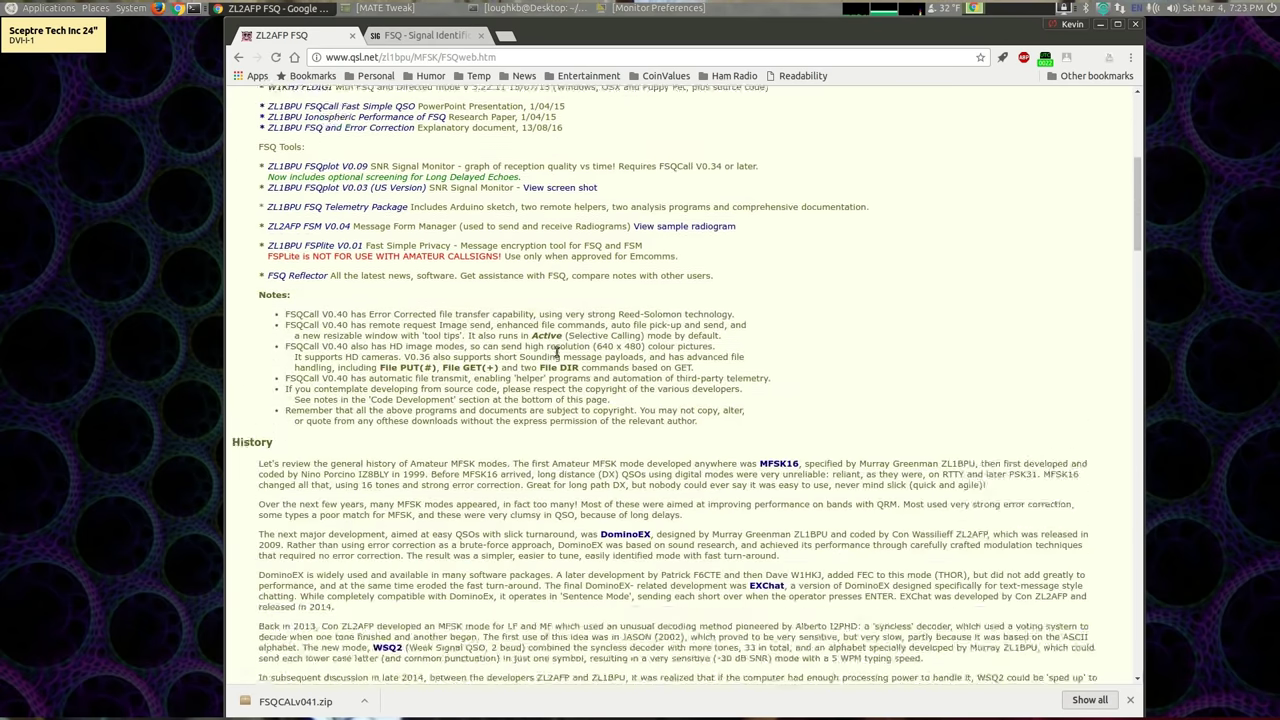
scroll(557, 356, "up", 10)
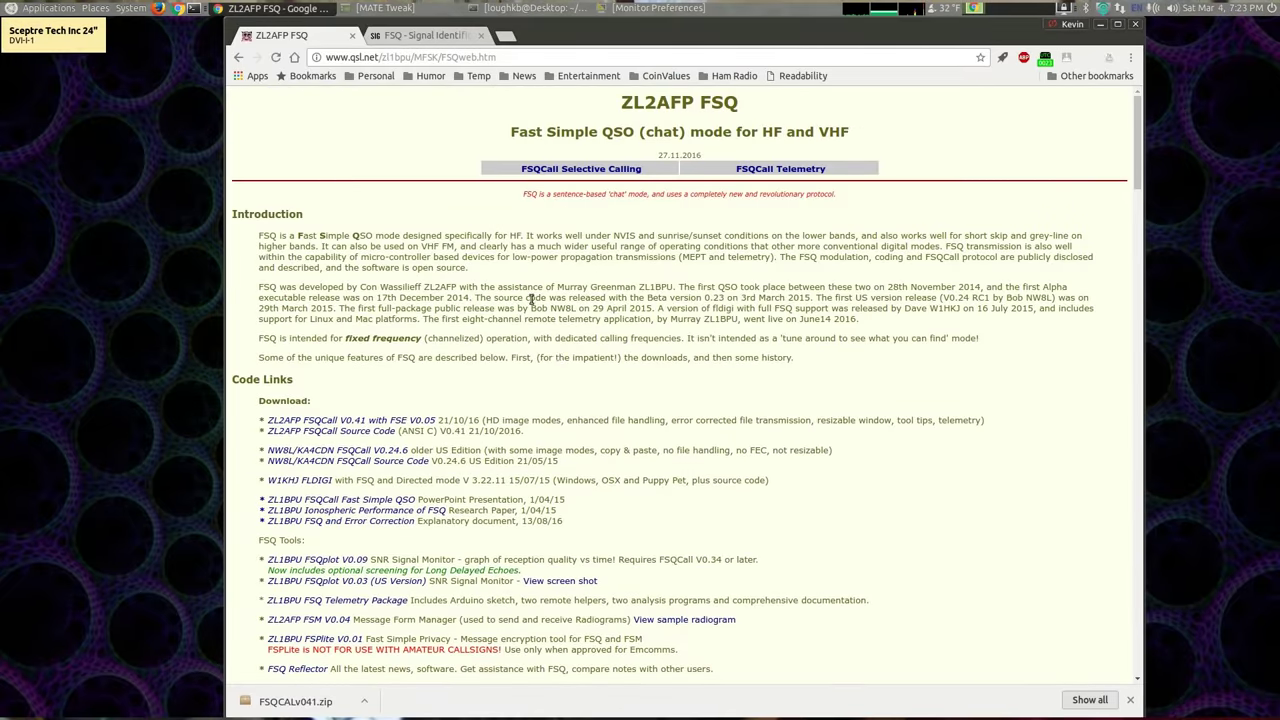
Step: Review the FSQ mode's characteristics and regional frequencies on the Signal Identification Guide wiki page
left_click(422, 36)
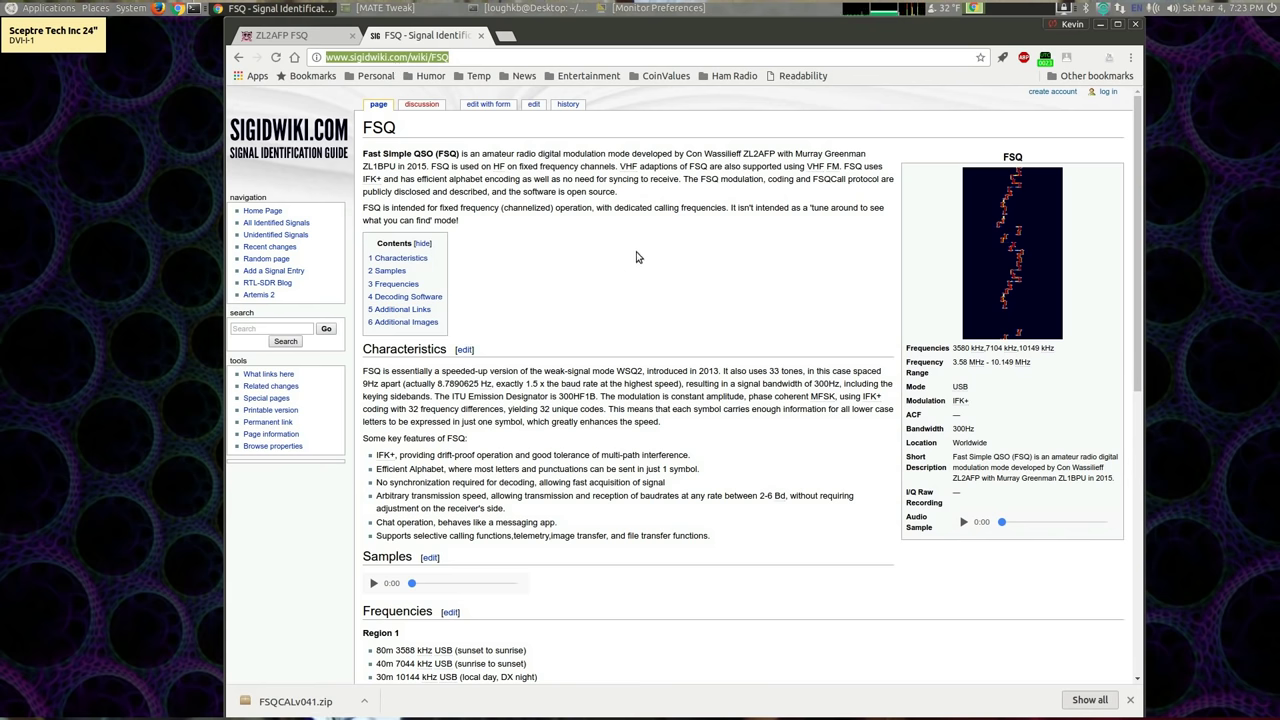
scroll(637, 257, "down", 6)
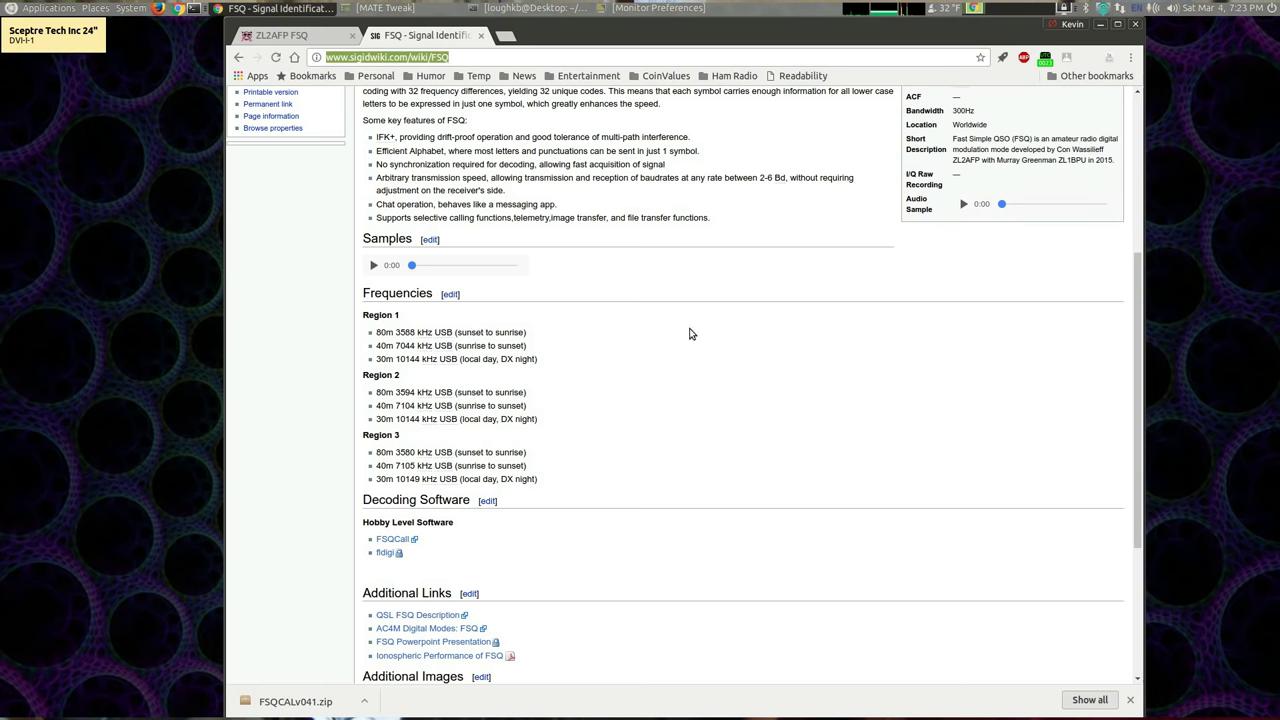
scroll(689, 333, "up", 5)
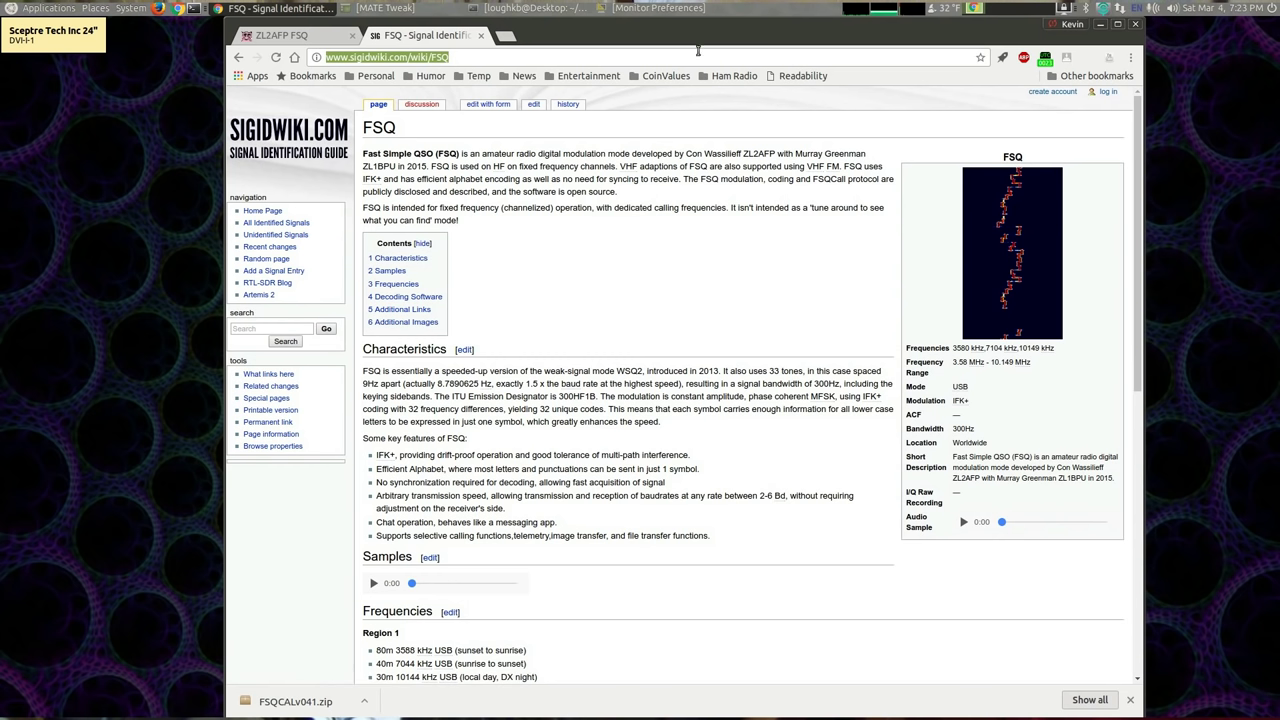
Step: Minimize the browser and open the FSQCALv041 folder inside Downloads in the file manager
left_click(1099, 25)
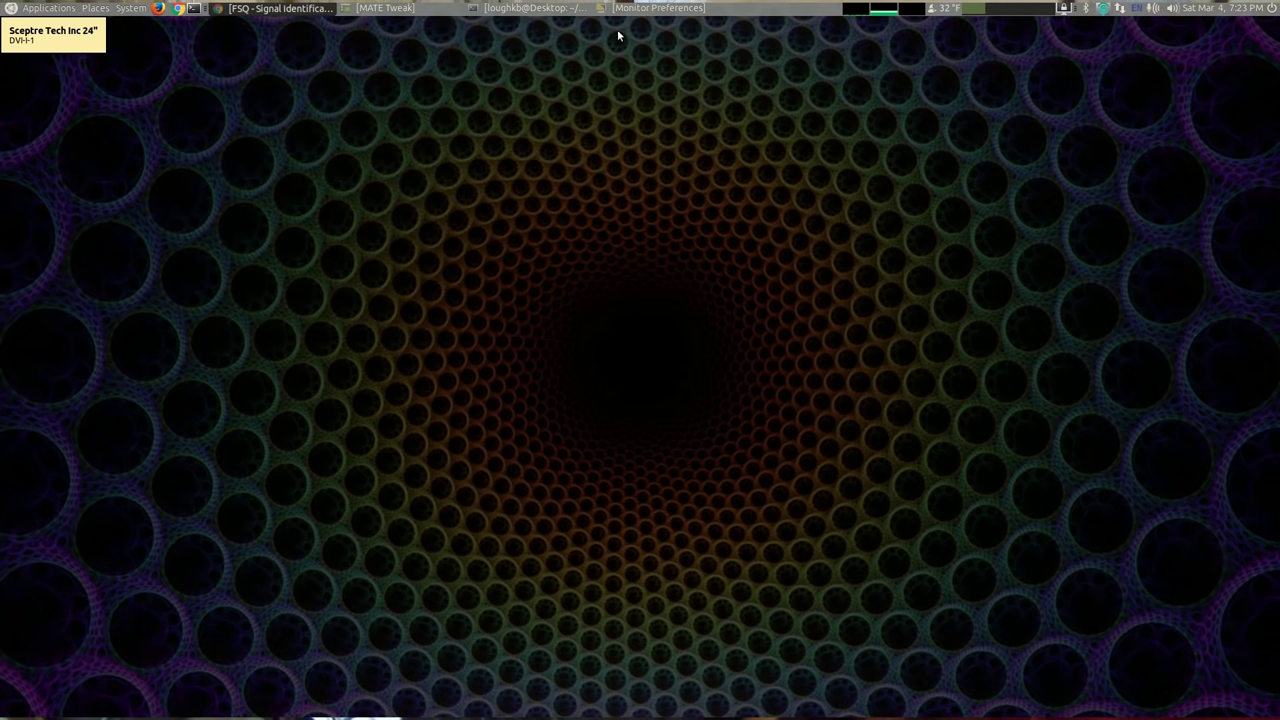
left_click(404, 14)
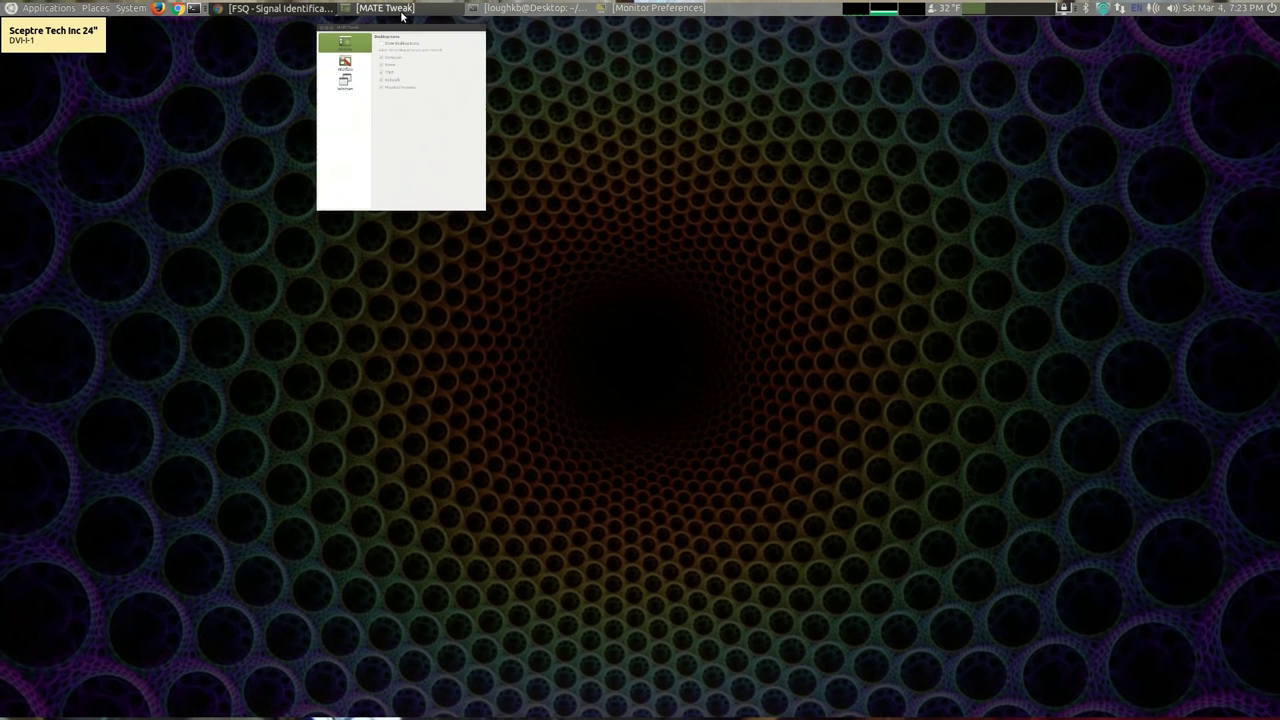
mouse_move(522, 12)
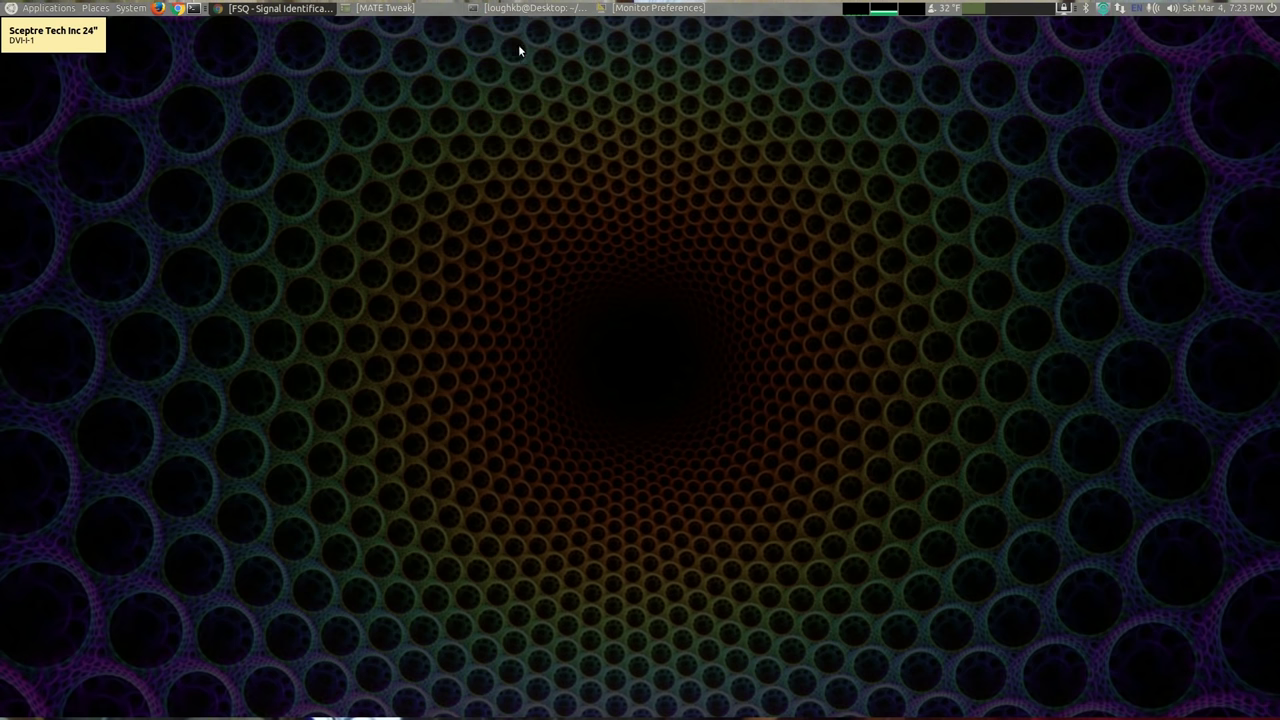
left_click(100, 10)
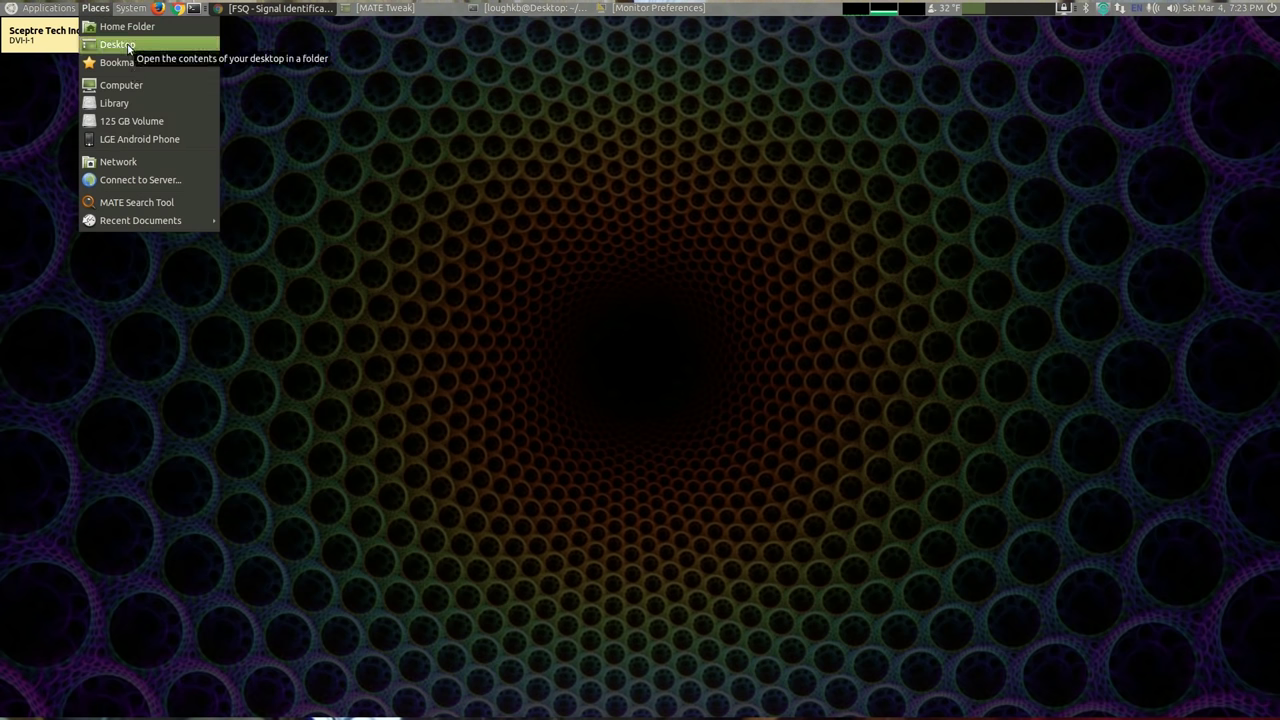
left_click(122, 26)
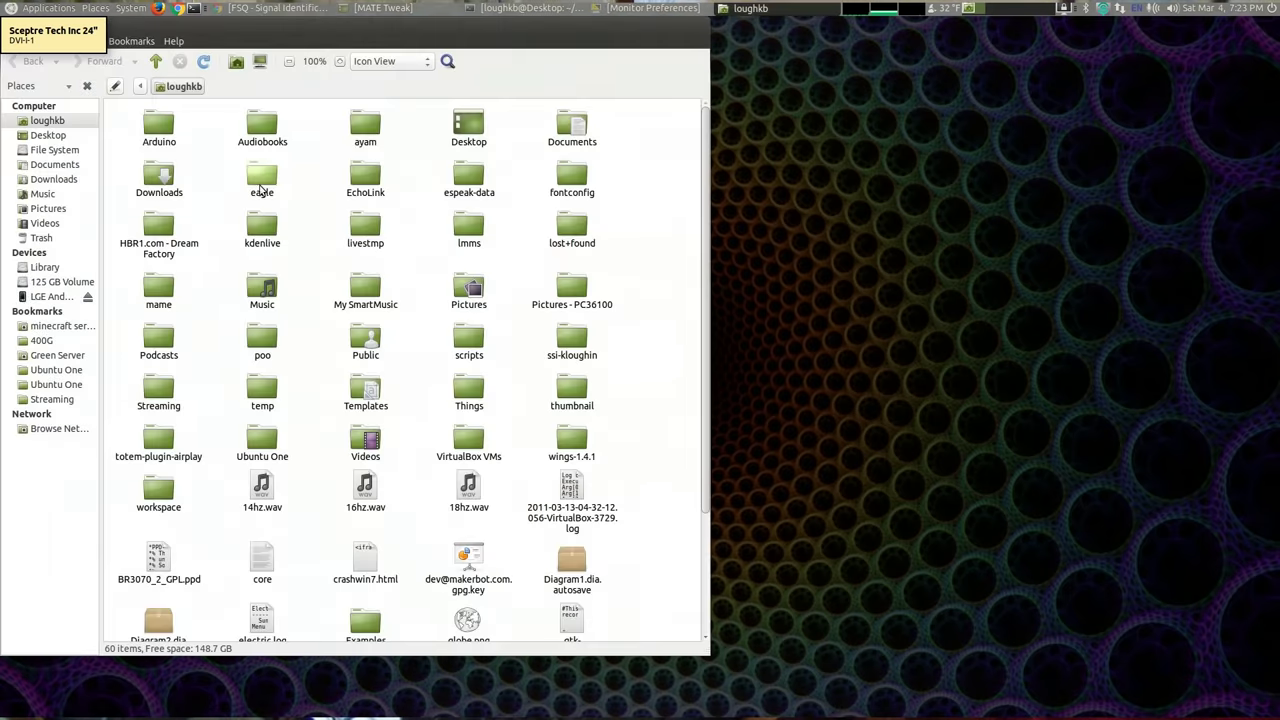
left_click(82, 179)
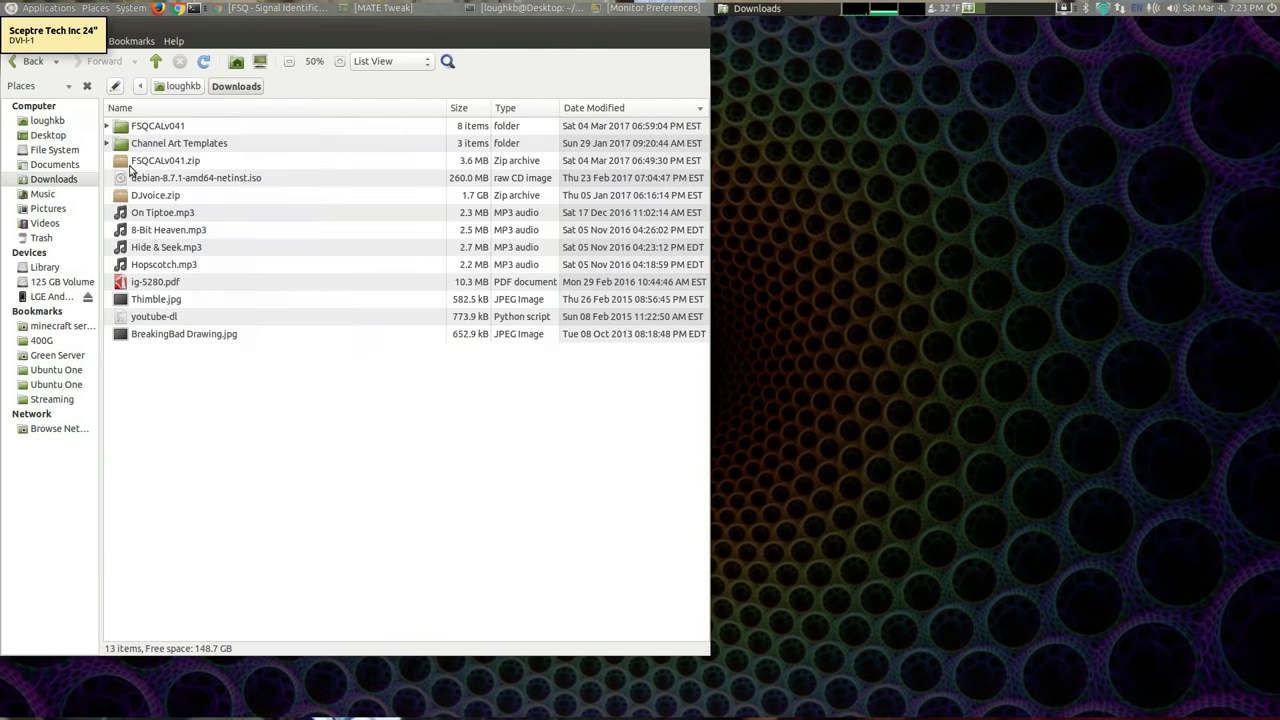
double_click(160, 126)
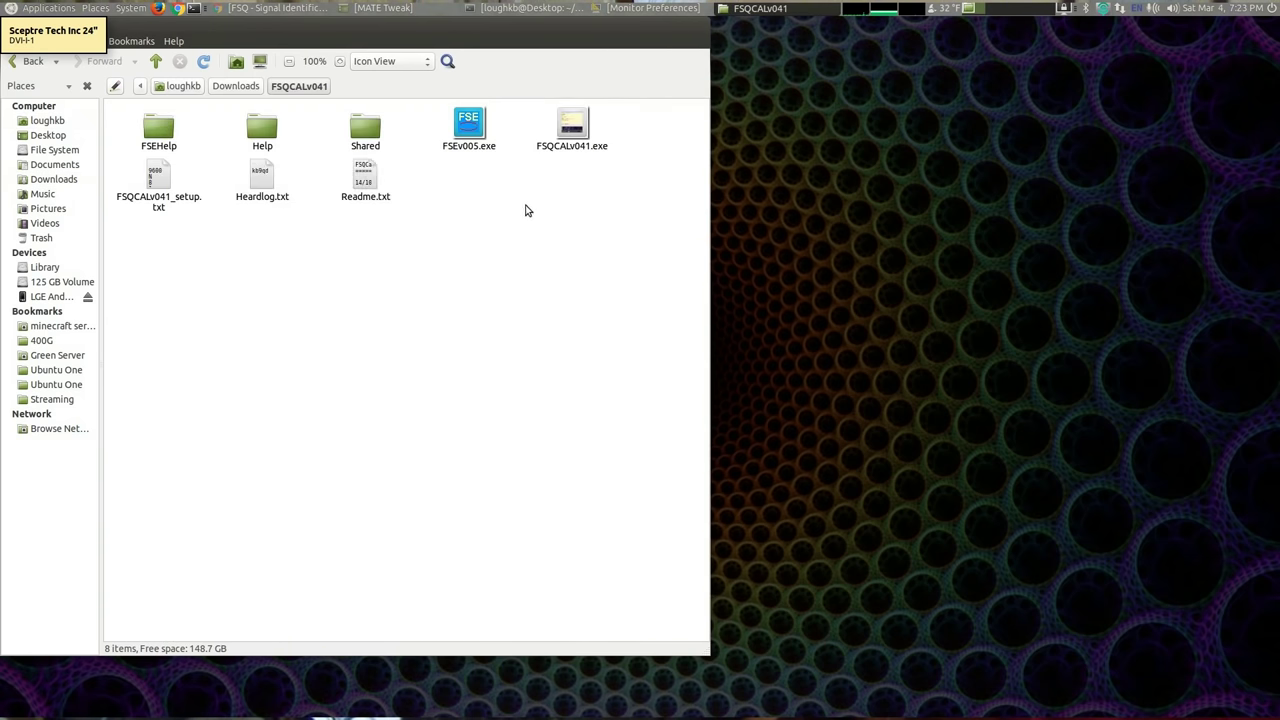
Step: Launch FSQCALv041.exe with the Wine Windows Program Loader and cancel its PTT/CAT settings dialog
left_click_drag(543, 25, 584, 54)
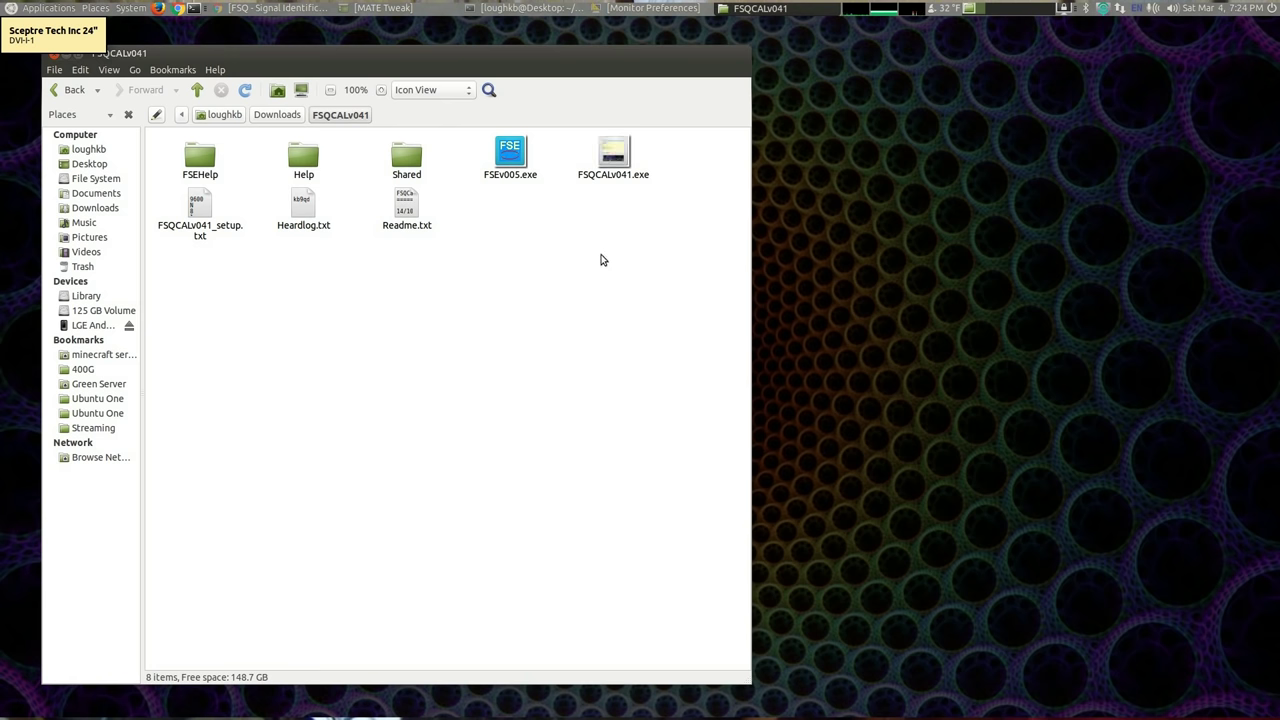
right_click(612, 159)
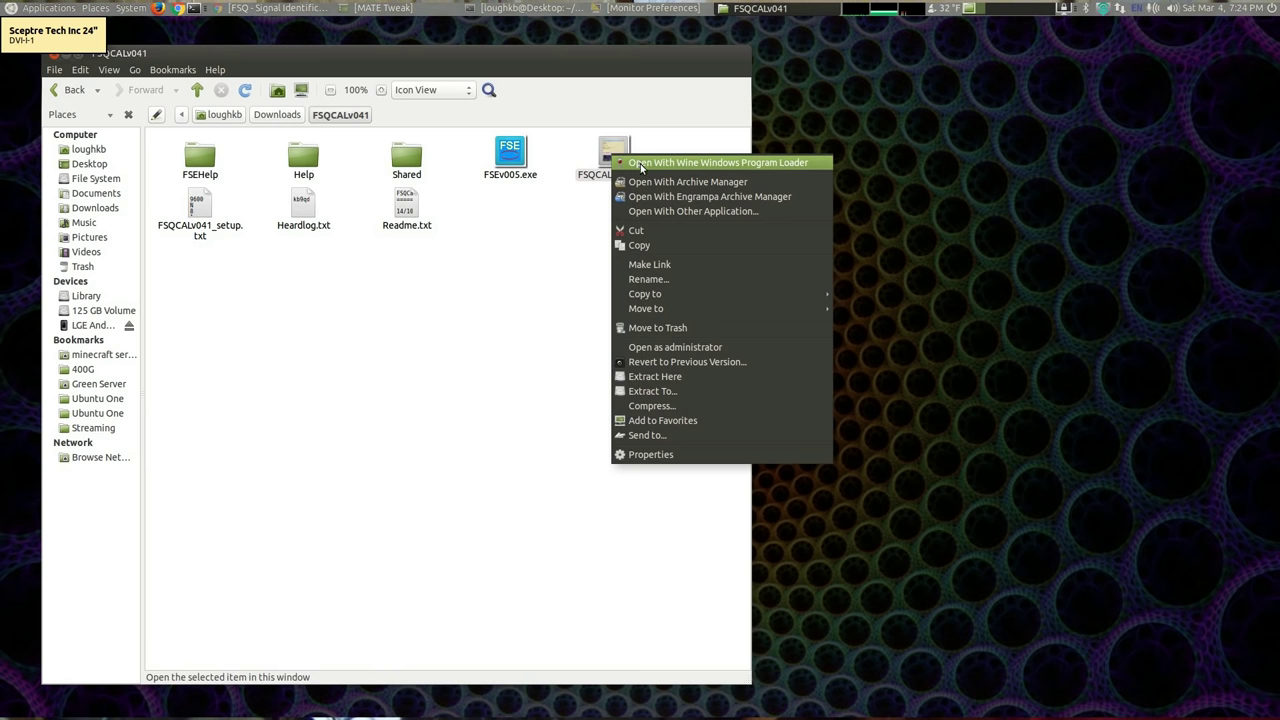
left_click(660, 163)
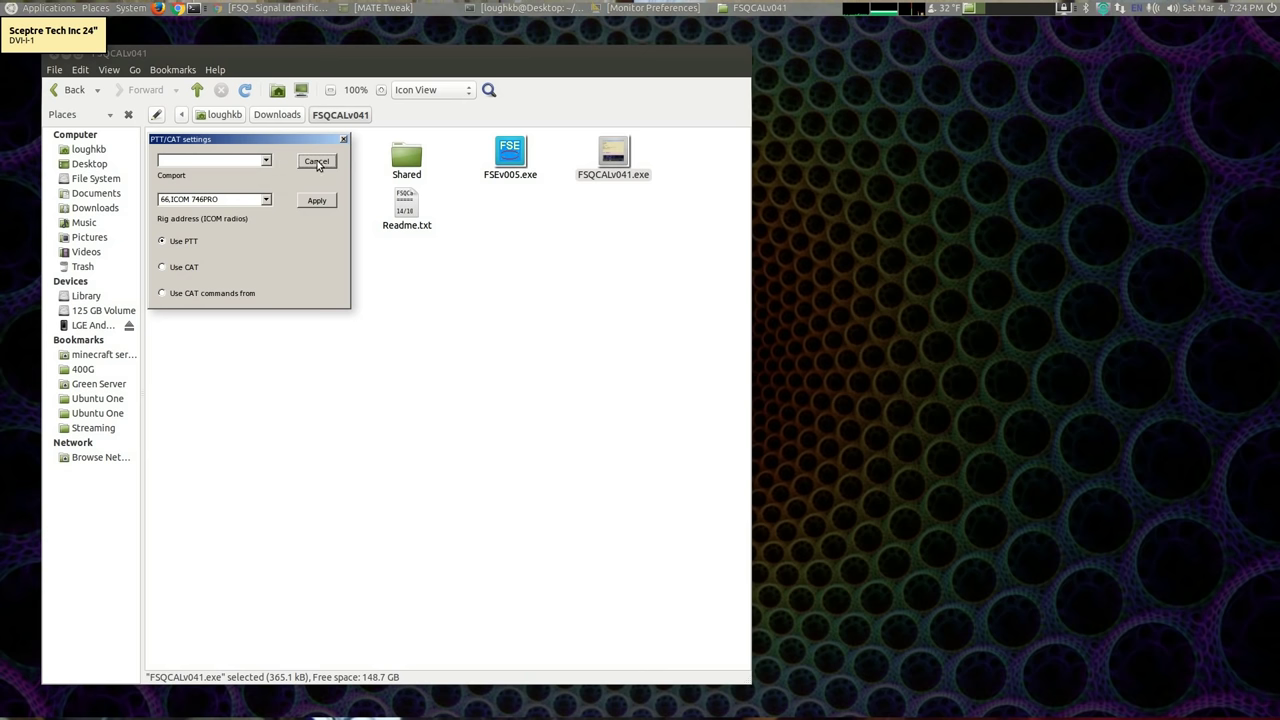
left_click(317, 162)
left_click_drag(794, 342, 497, 140)
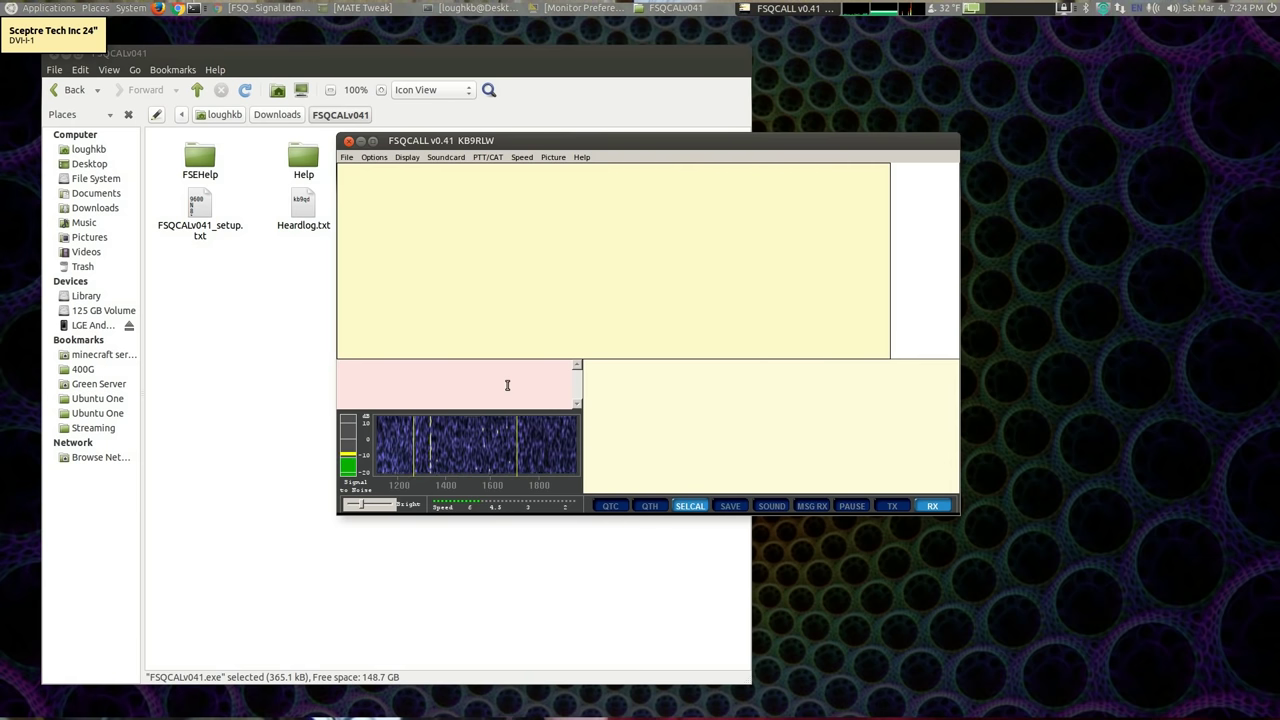
Step: Enter the test text "asdf" in the pink transmit area and erase it
type("asdf")
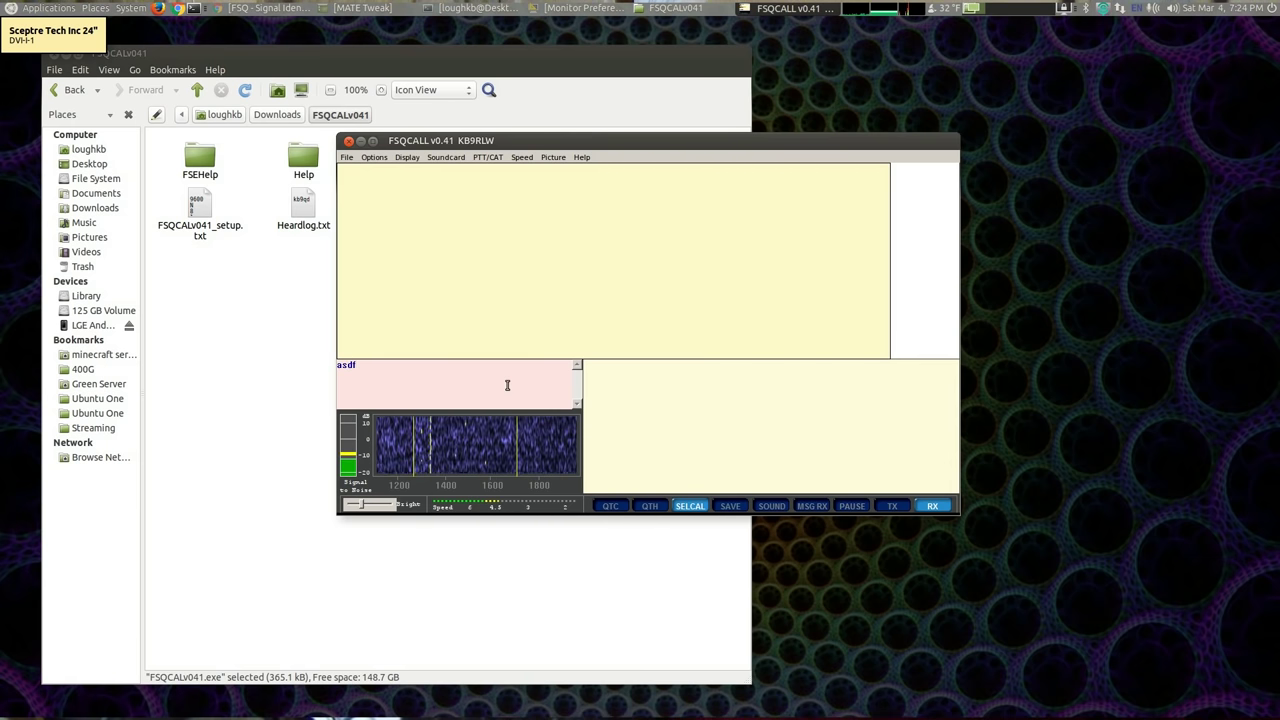
key("BackSpace")
key("BackSpace")
key("BackSpace")
key("BackSpace")
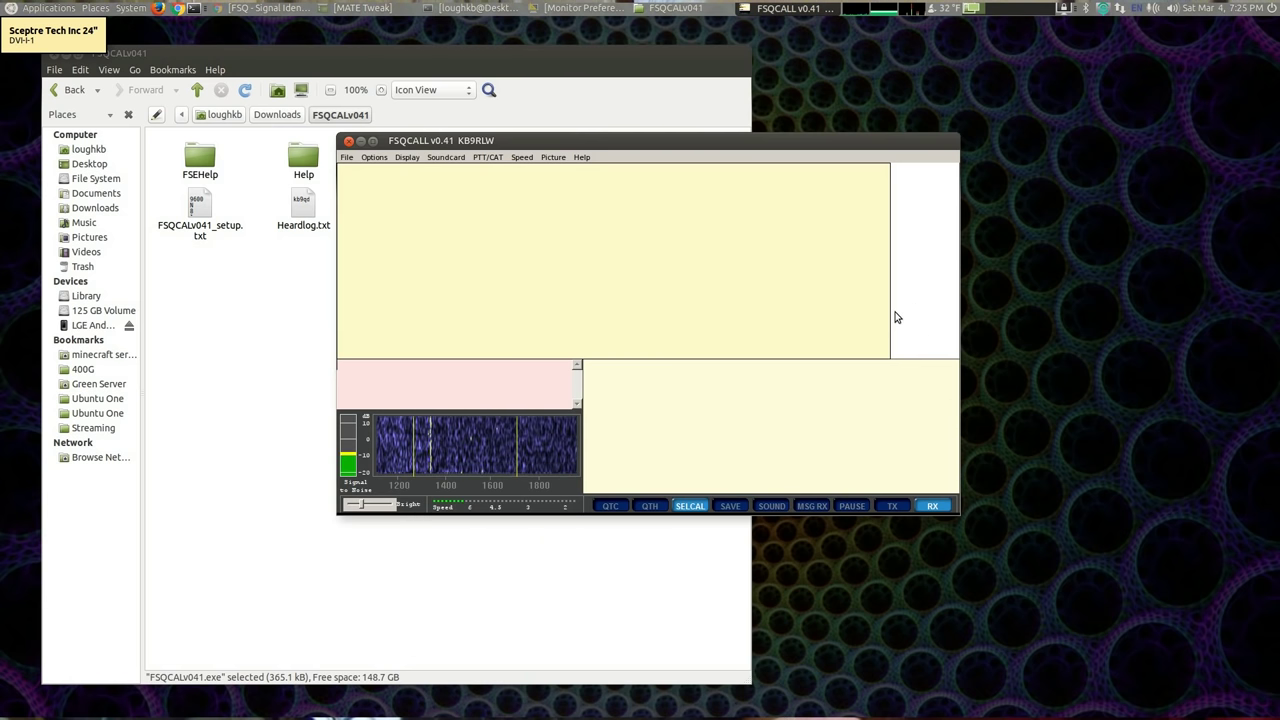
Step: Check the Callsign setting and cancel its dialog without changing it
left_click(373, 157)
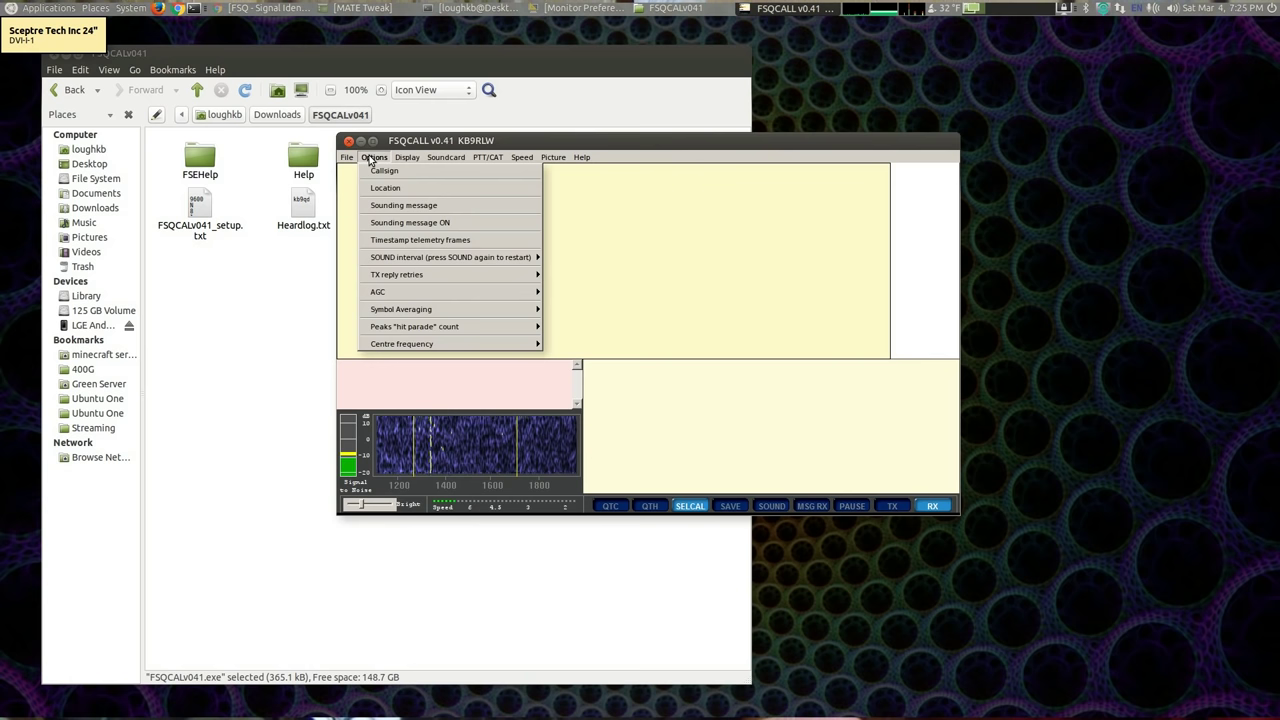
left_click(377, 172)
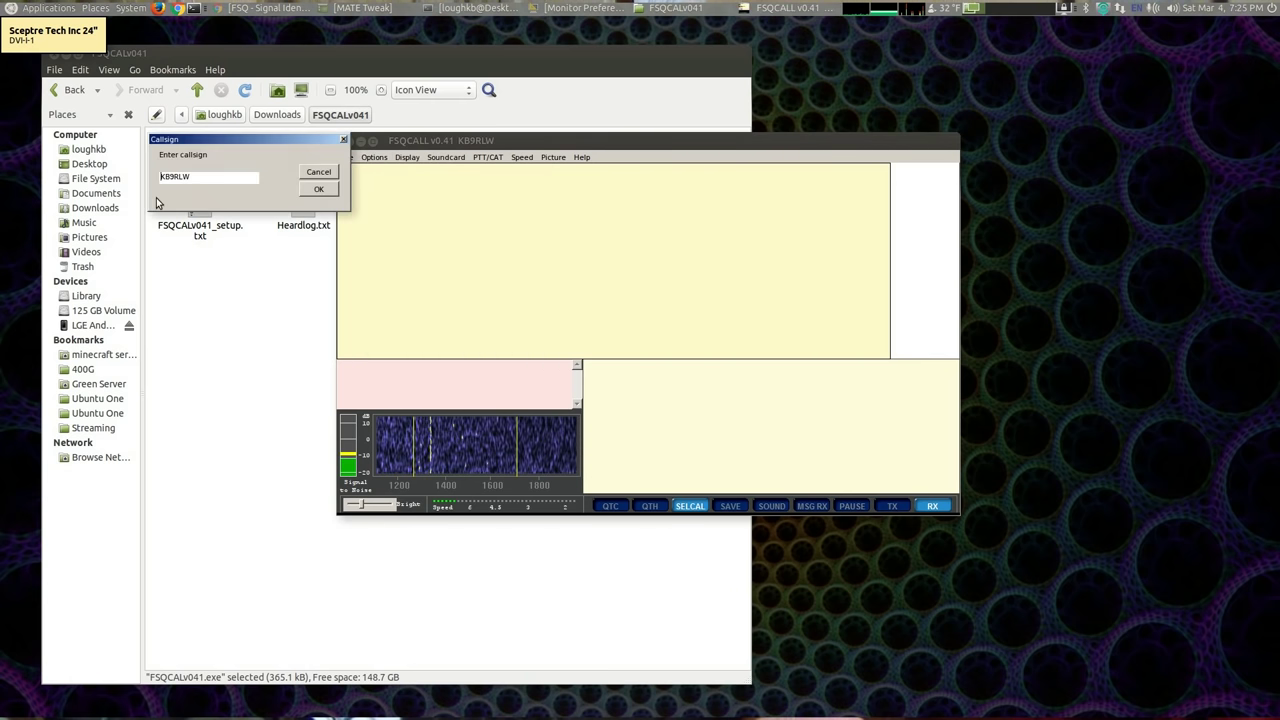
left_click(317, 174)
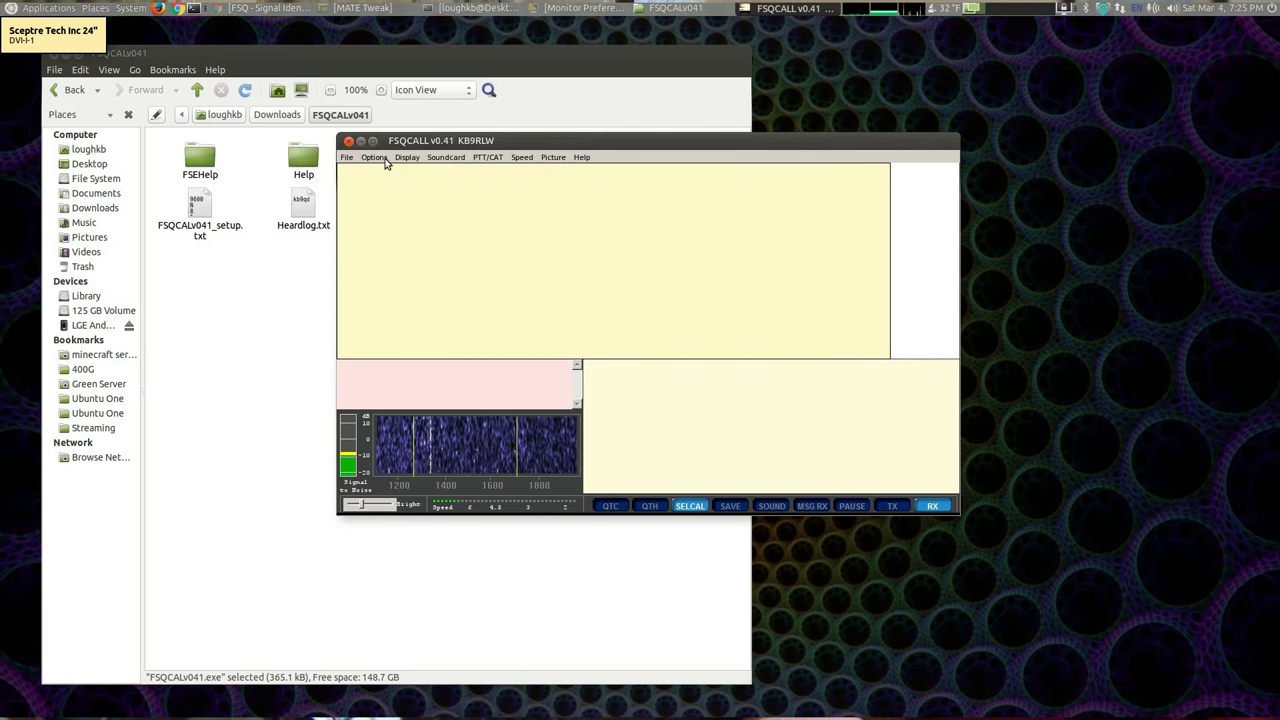
Step: Toggle the Sounding message ON option twice and recheck the FSQCALL options
left_click(384, 158)
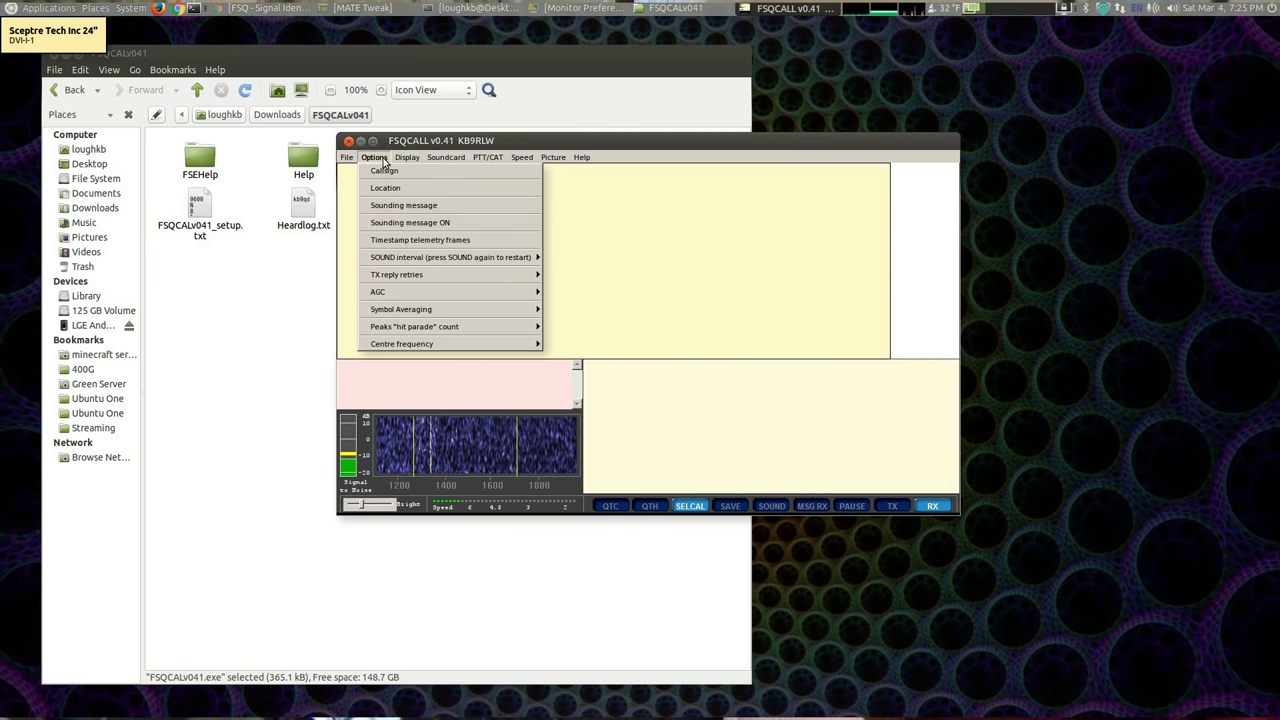
left_click(405, 224)
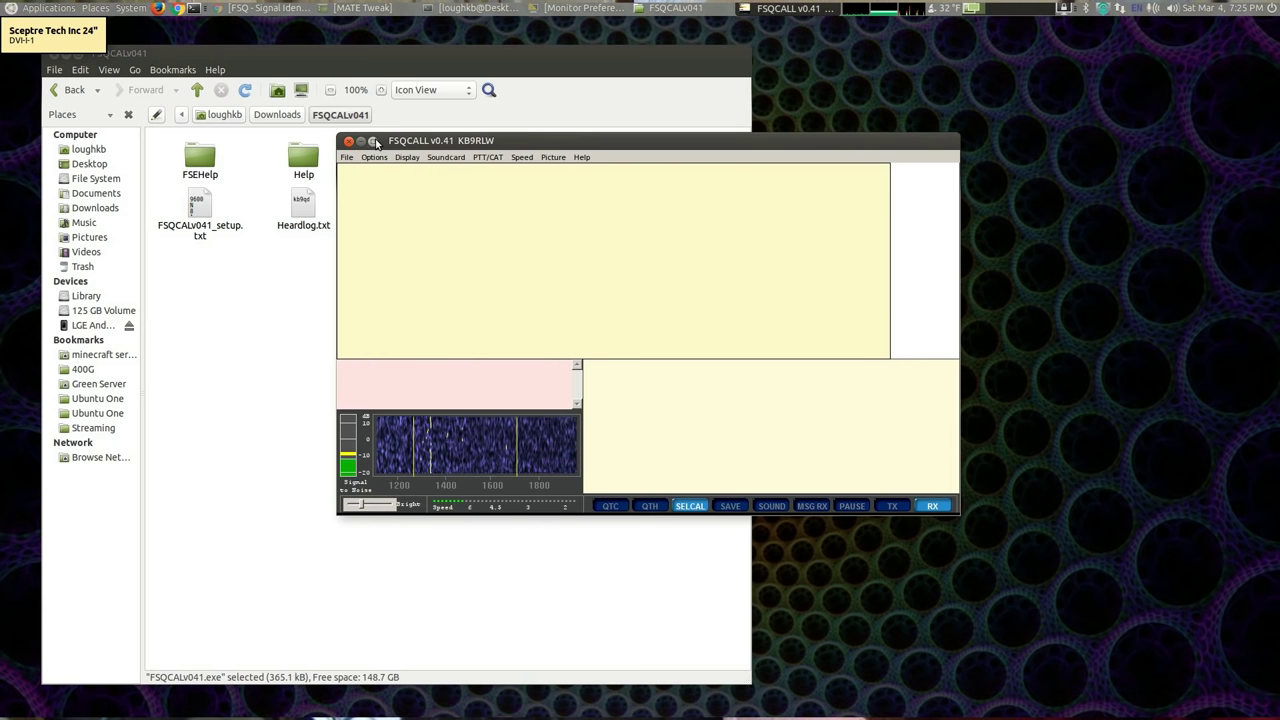
left_click(376, 158)
left_click(400, 224)
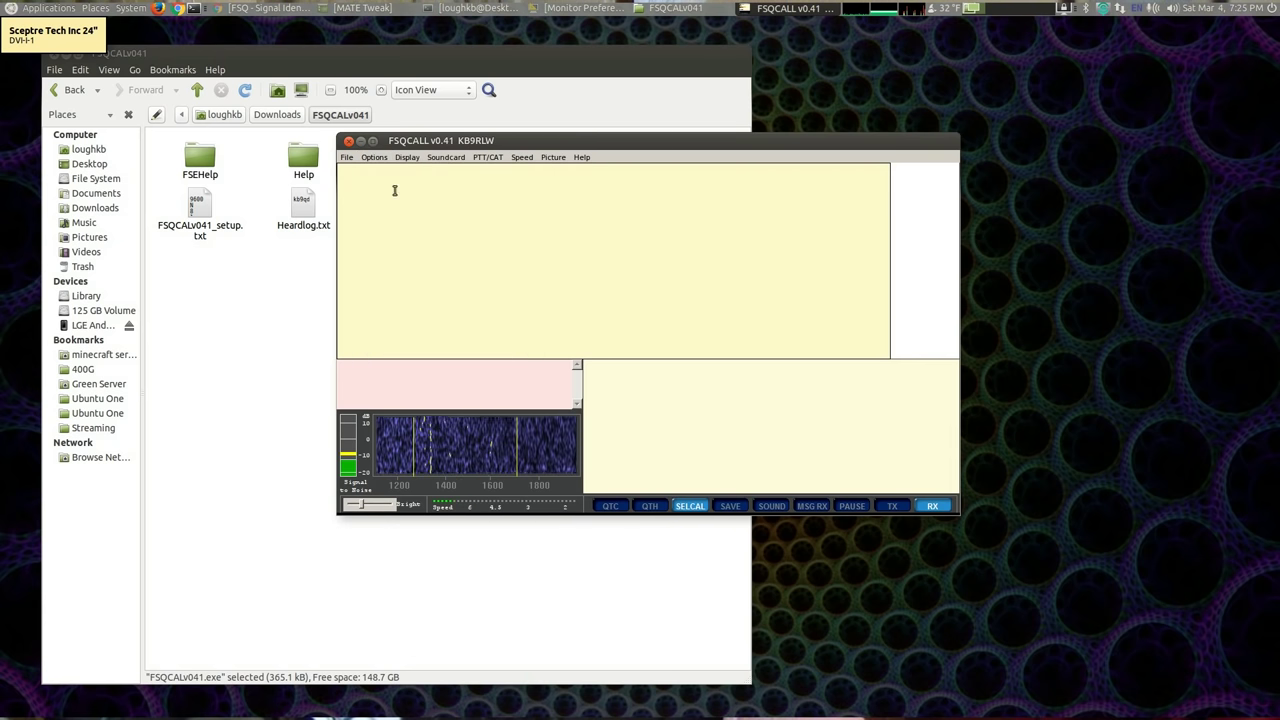
left_click(377, 159)
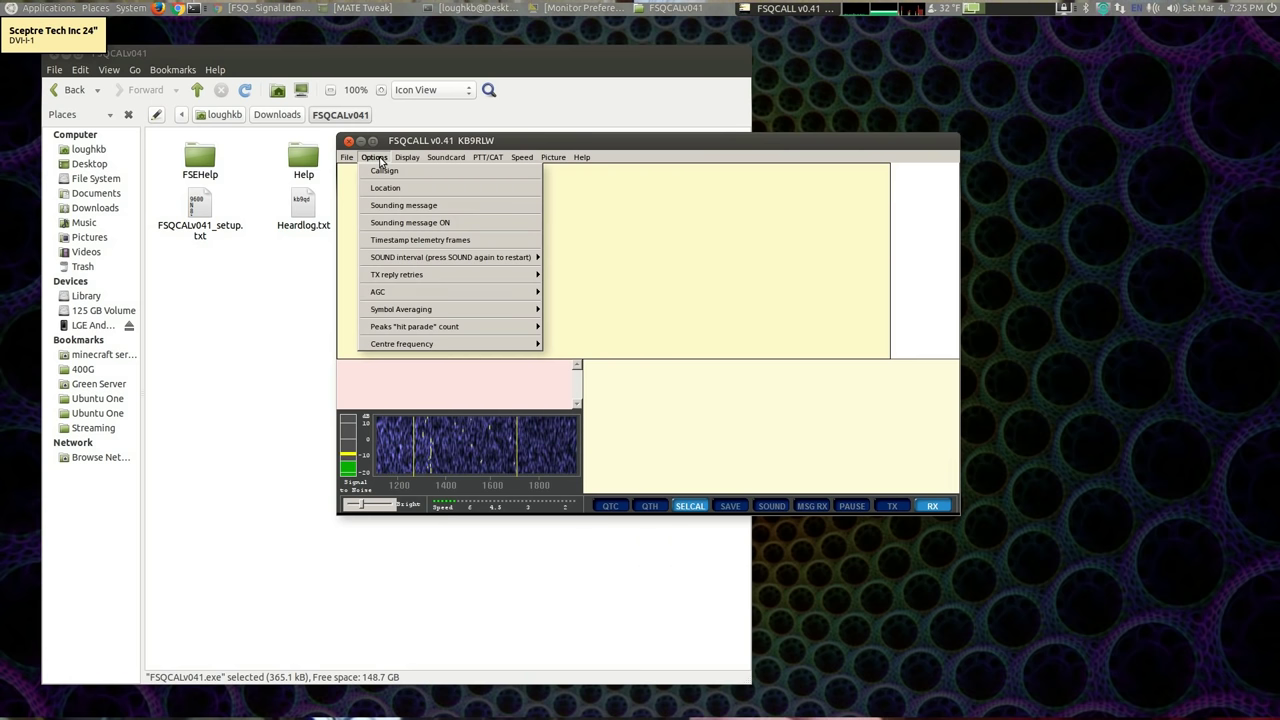
left_click(379, 160)
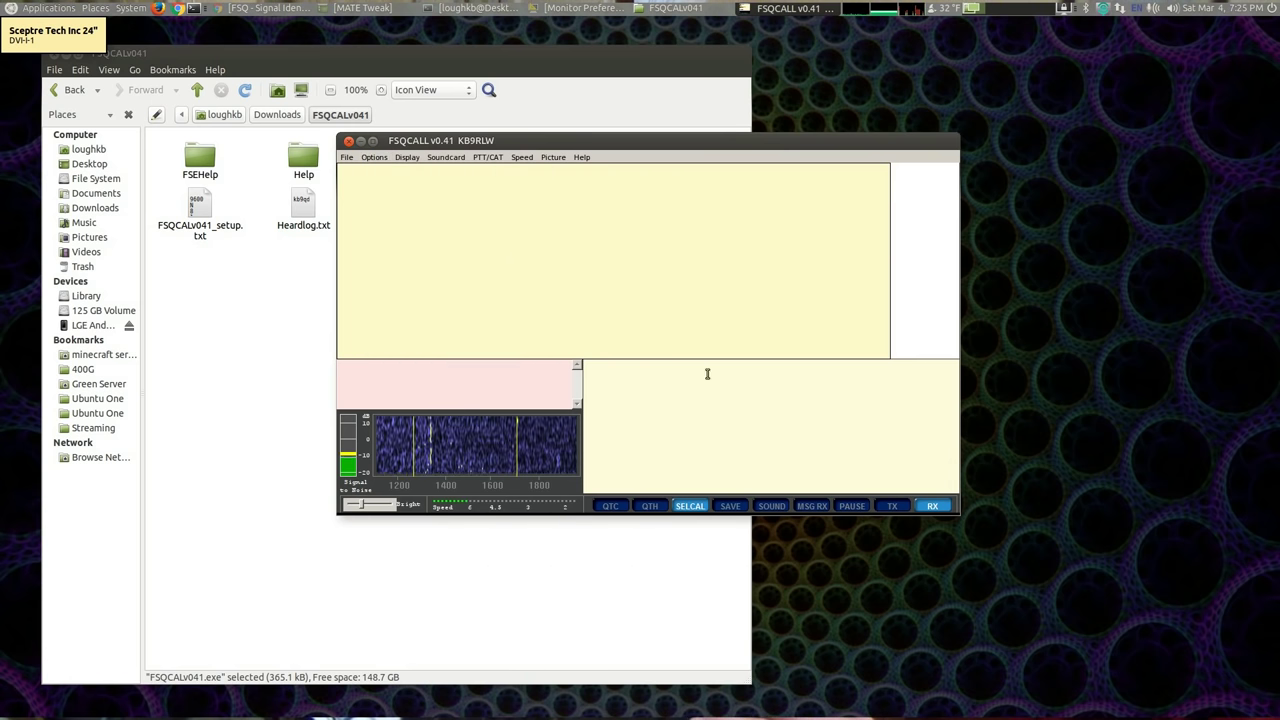
Step: Turn on SOUND to transmit a sounding and view the directed commands available for heard stations
left_click(772, 506)
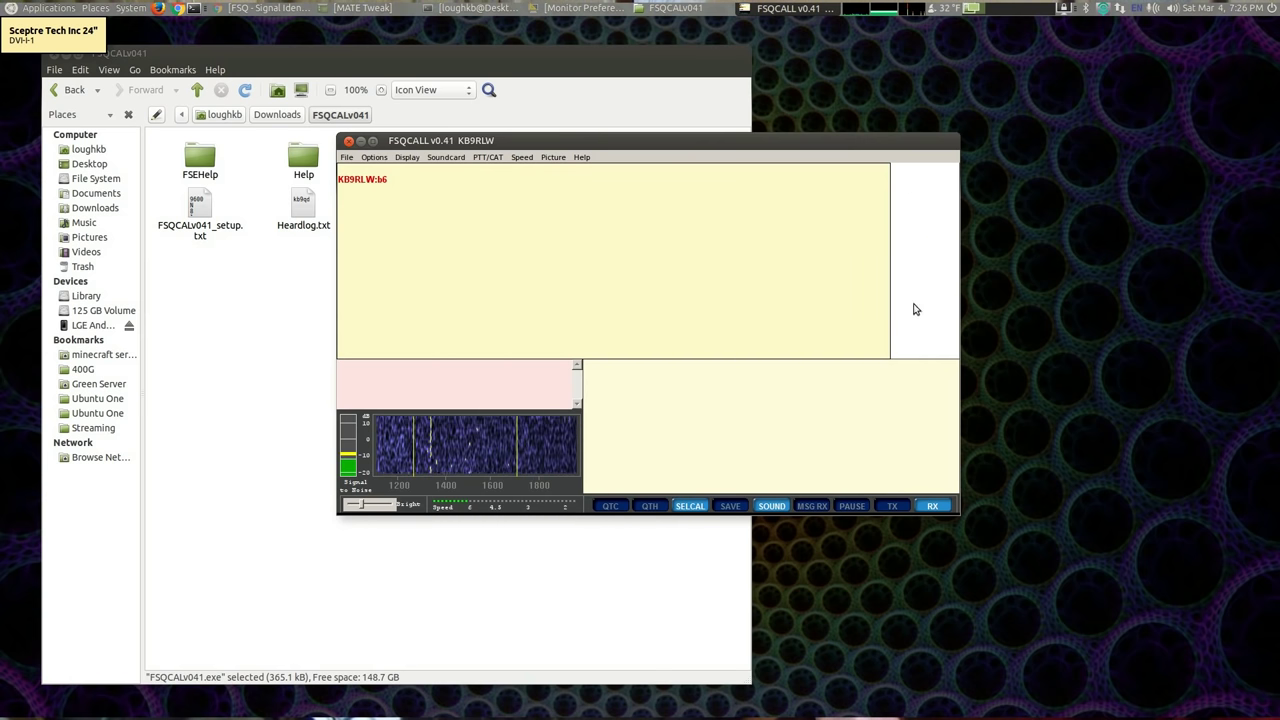
right_click(907, 180)
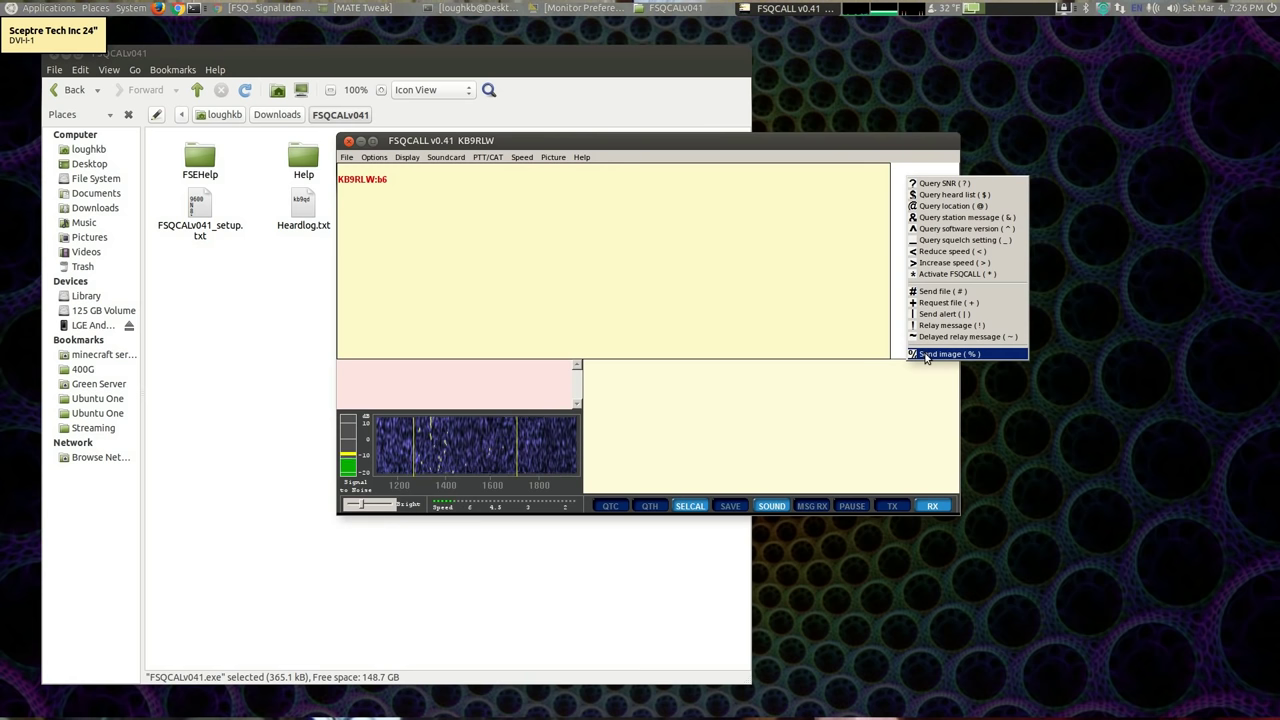
left_click(899, 329)
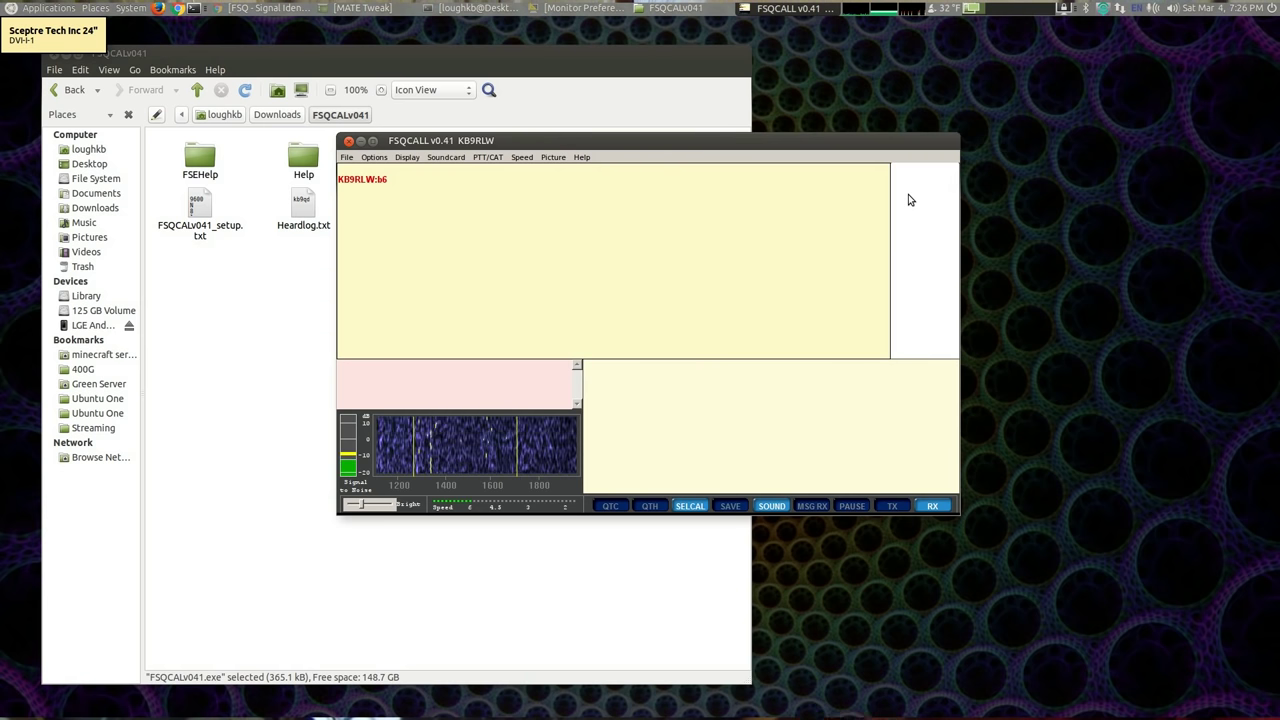
Step: Set the FSQCALL speed to 6 baud and close the program
left_click(523, 158)
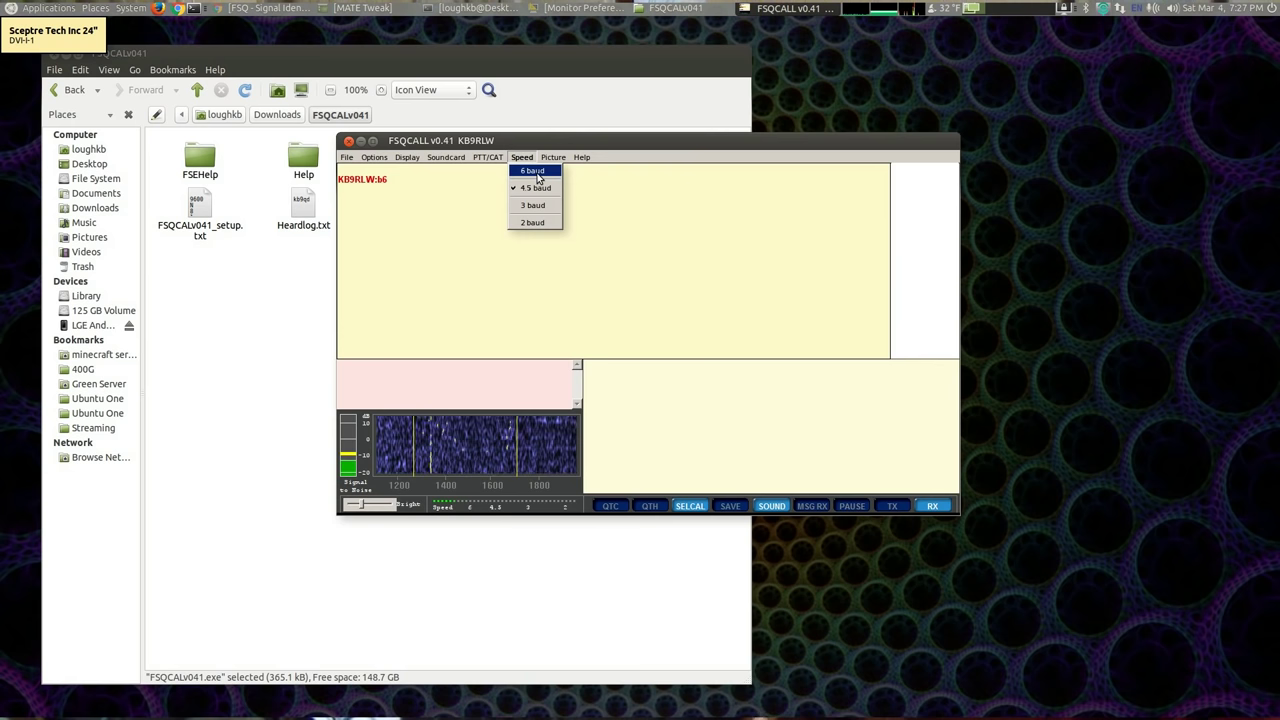
left_click(537, 173)
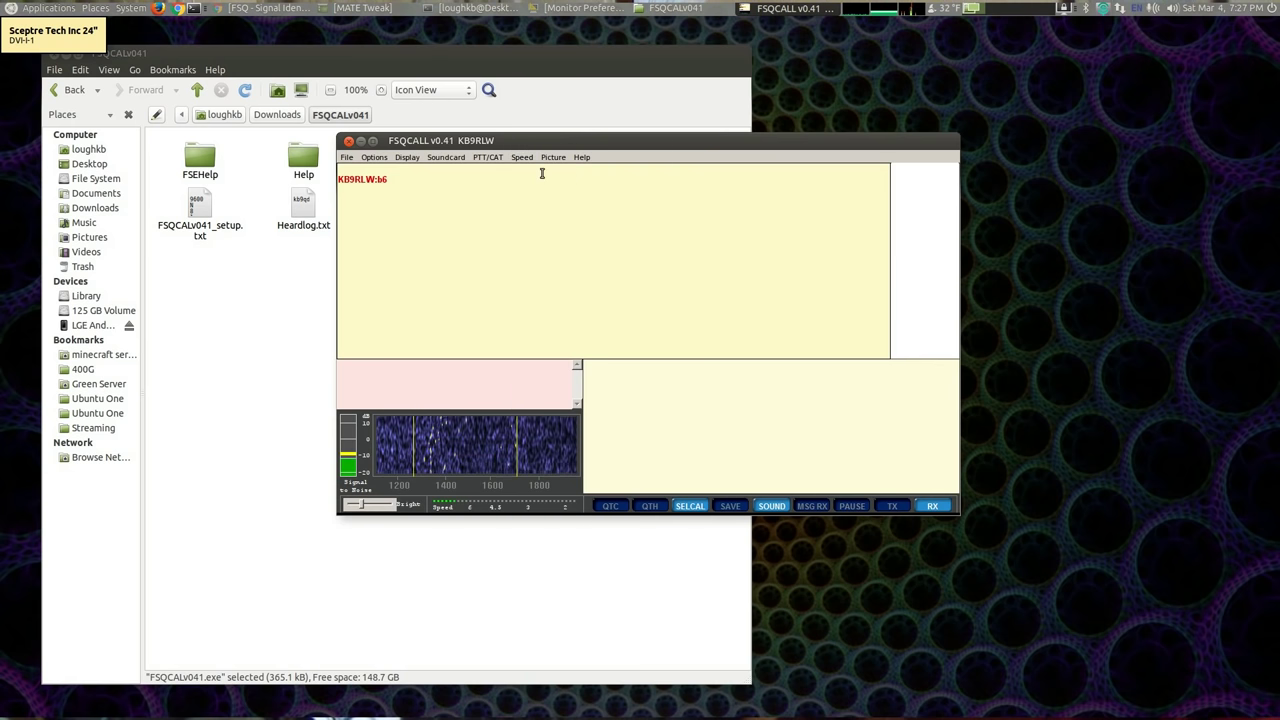
left_click(554, 159)
left_click(554, 159)
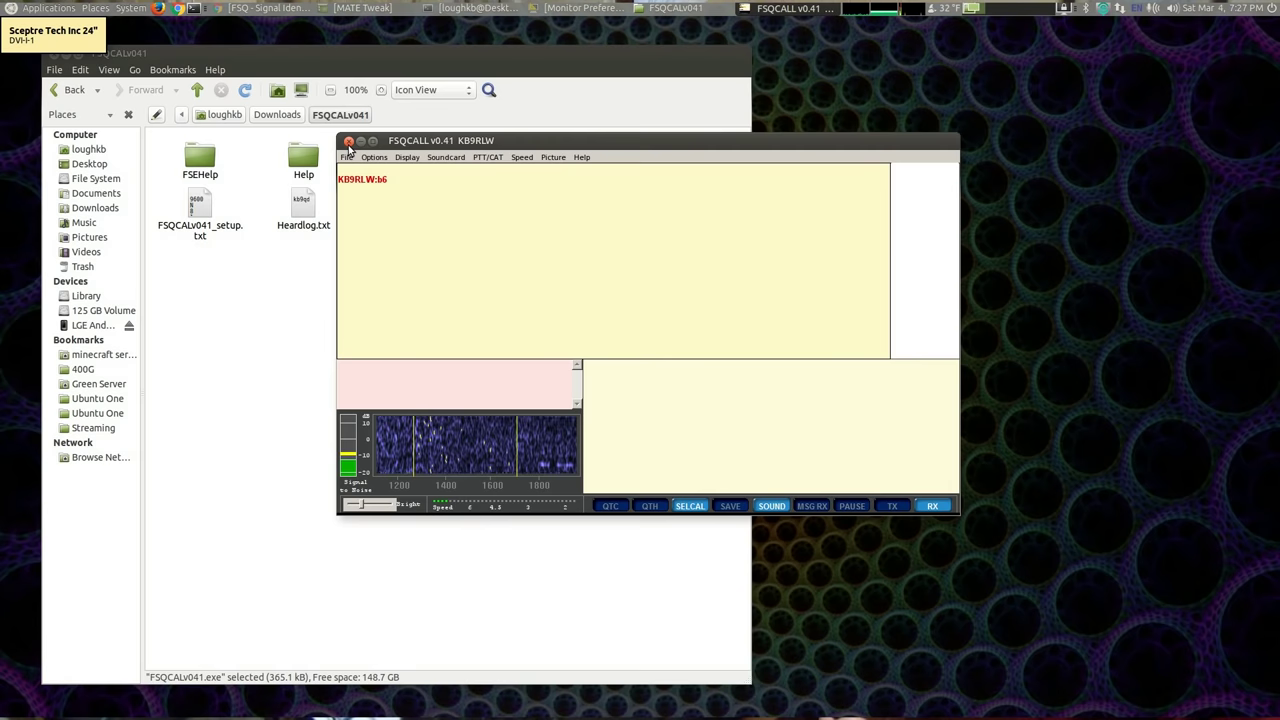
left_click(348, 142)
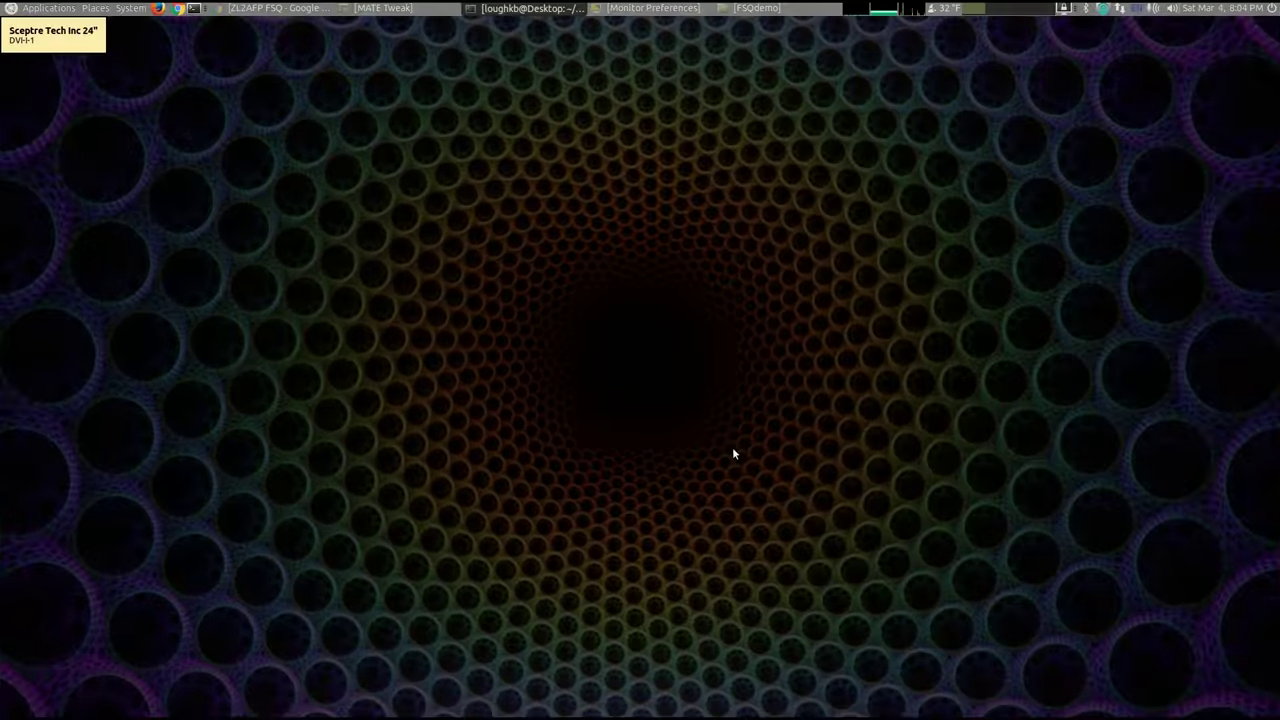
Step: Launch Fldigi from the installed ham radio programs and set its operating mode to FSQ-6
left_click(66, 8)
mouse_move(64, 104)
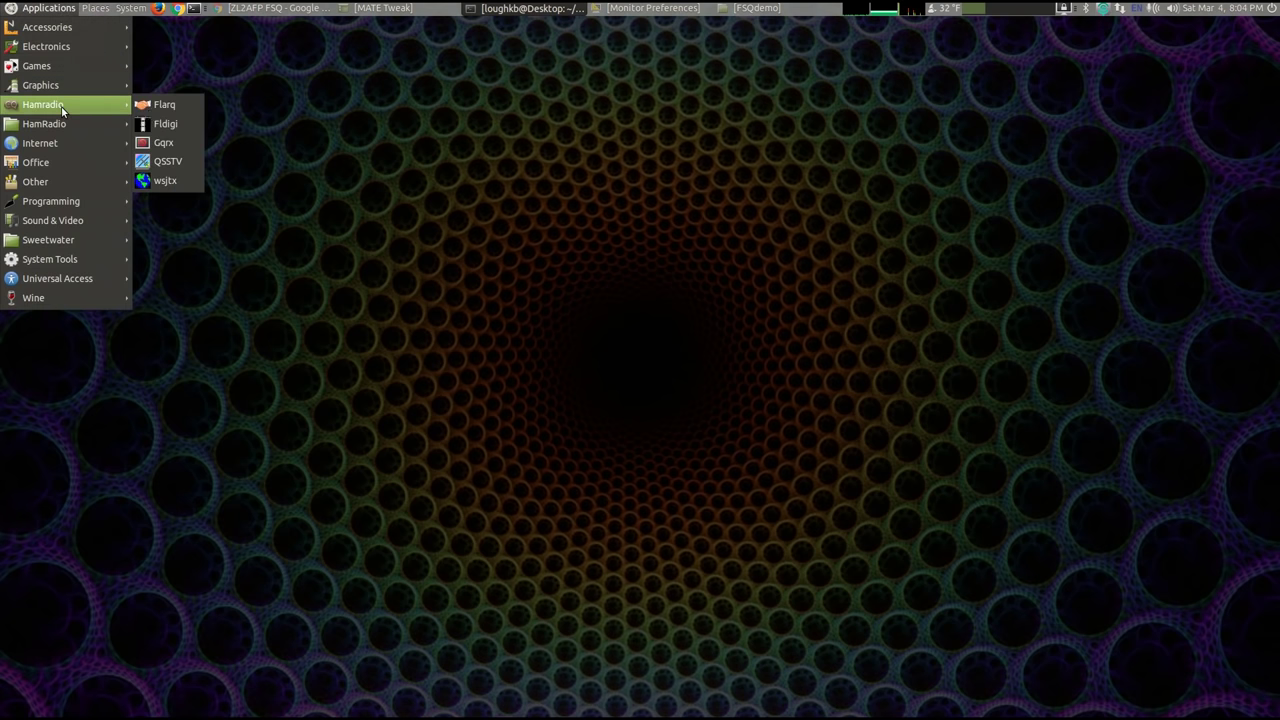
left_click(160, 124)
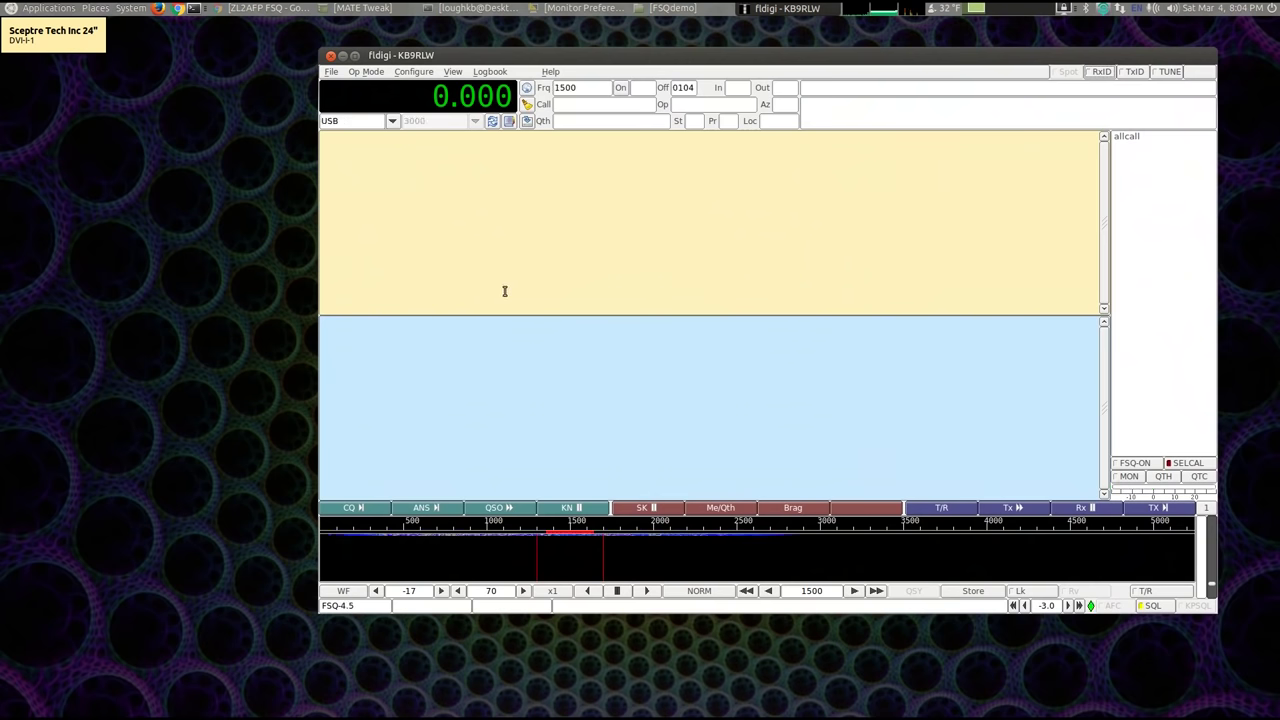
left_click(367, 73)
mouse_move(366, 122)
left_click(429, 122)
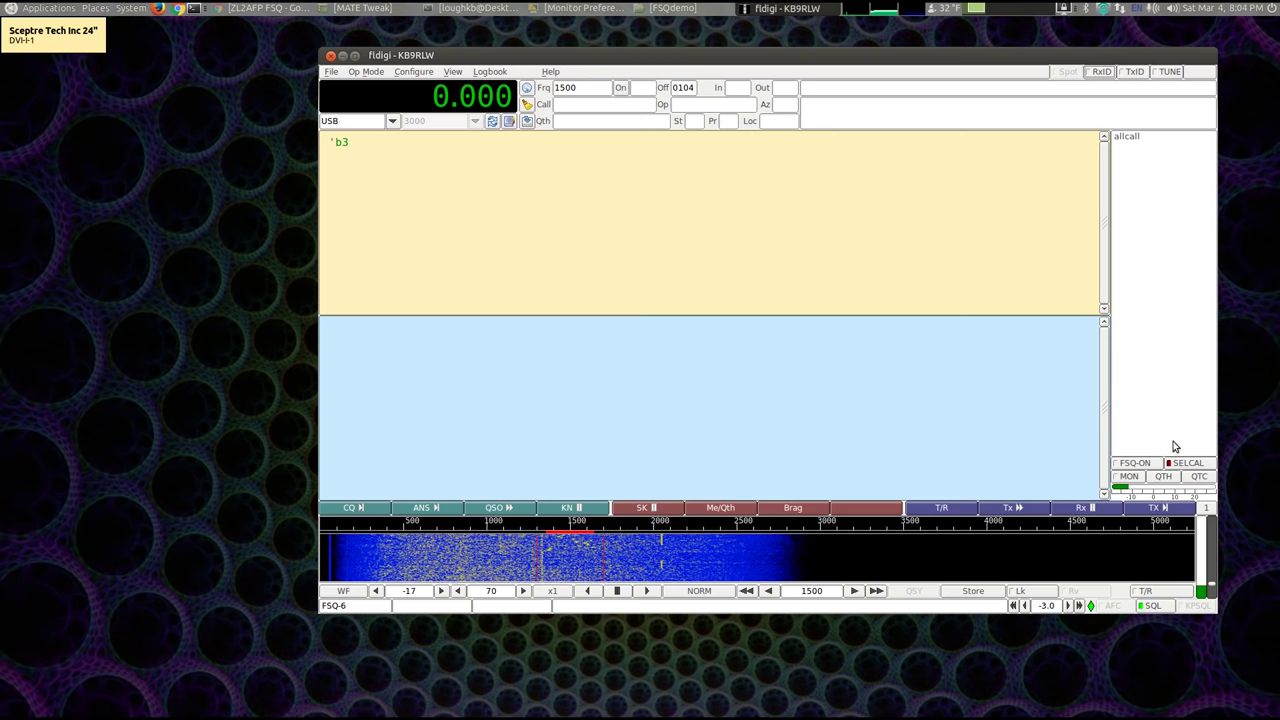
Step: Switch the operating mode to CW and back to FSQ-6, and turn FSQ-ON on
left_click(366, 72)
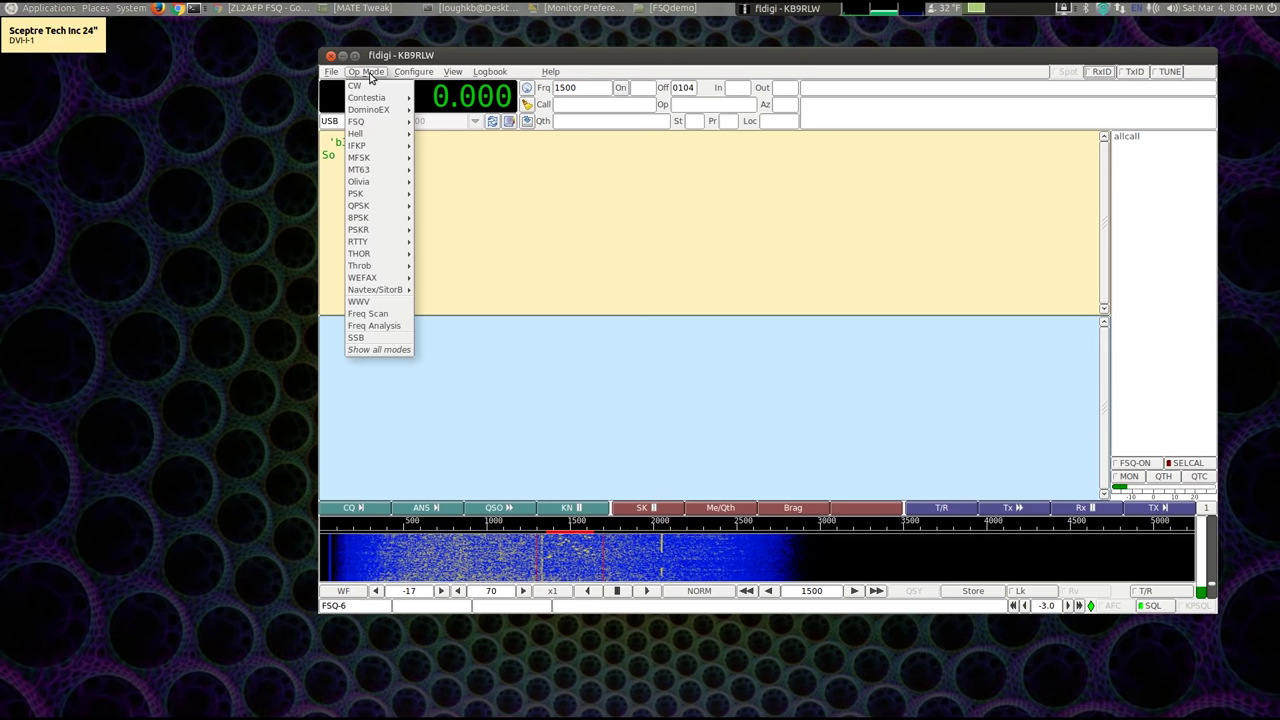
left_click(369, 86)
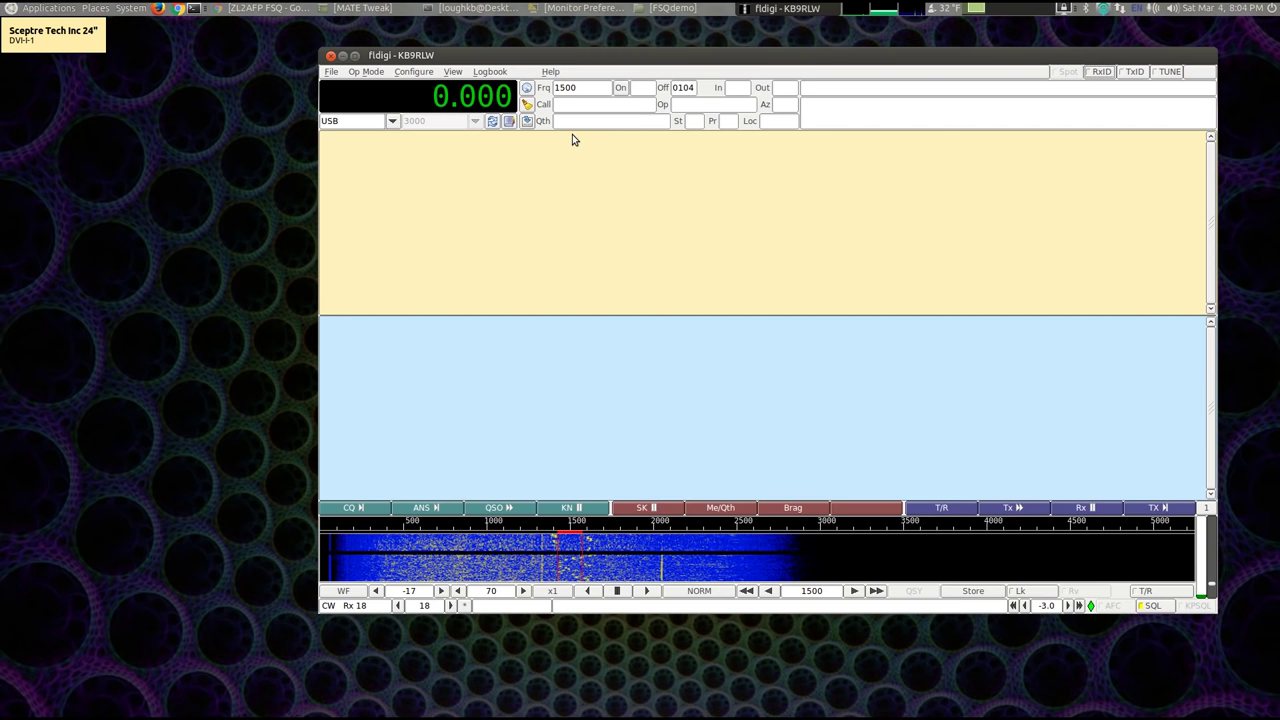
left_click(364, 72)
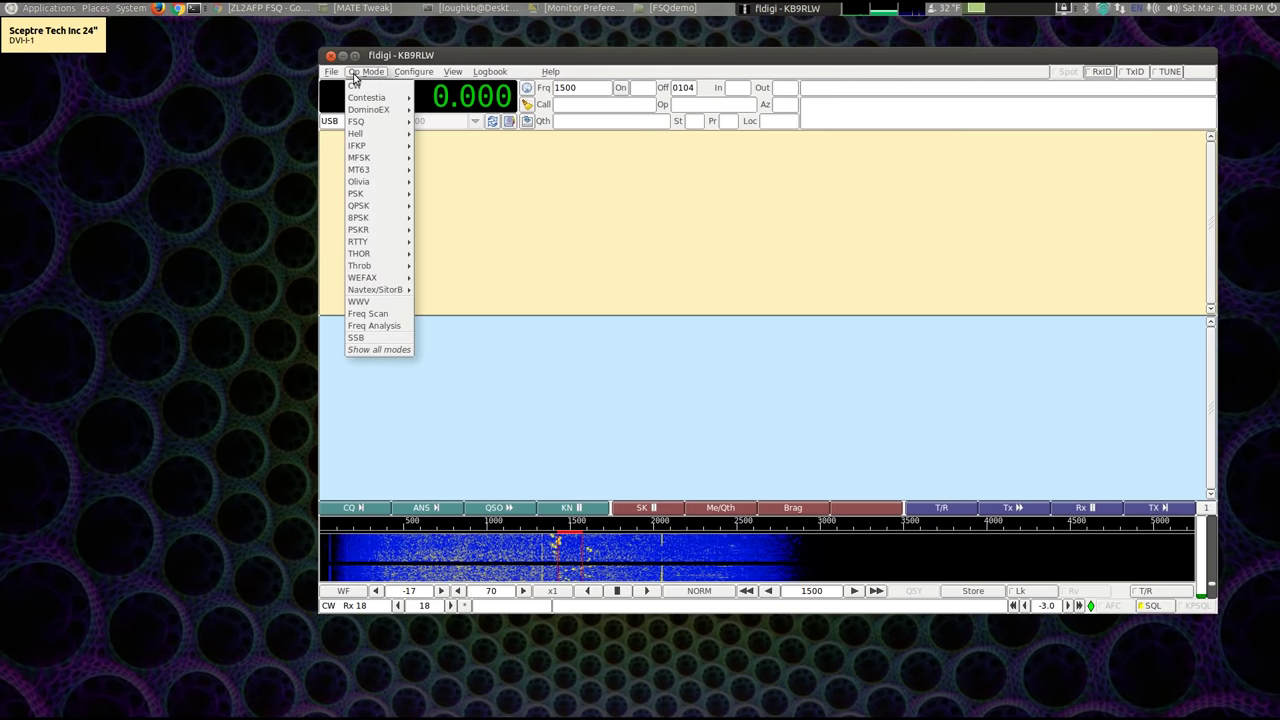
mouse_move(370, 122)
left_click(428, 122)
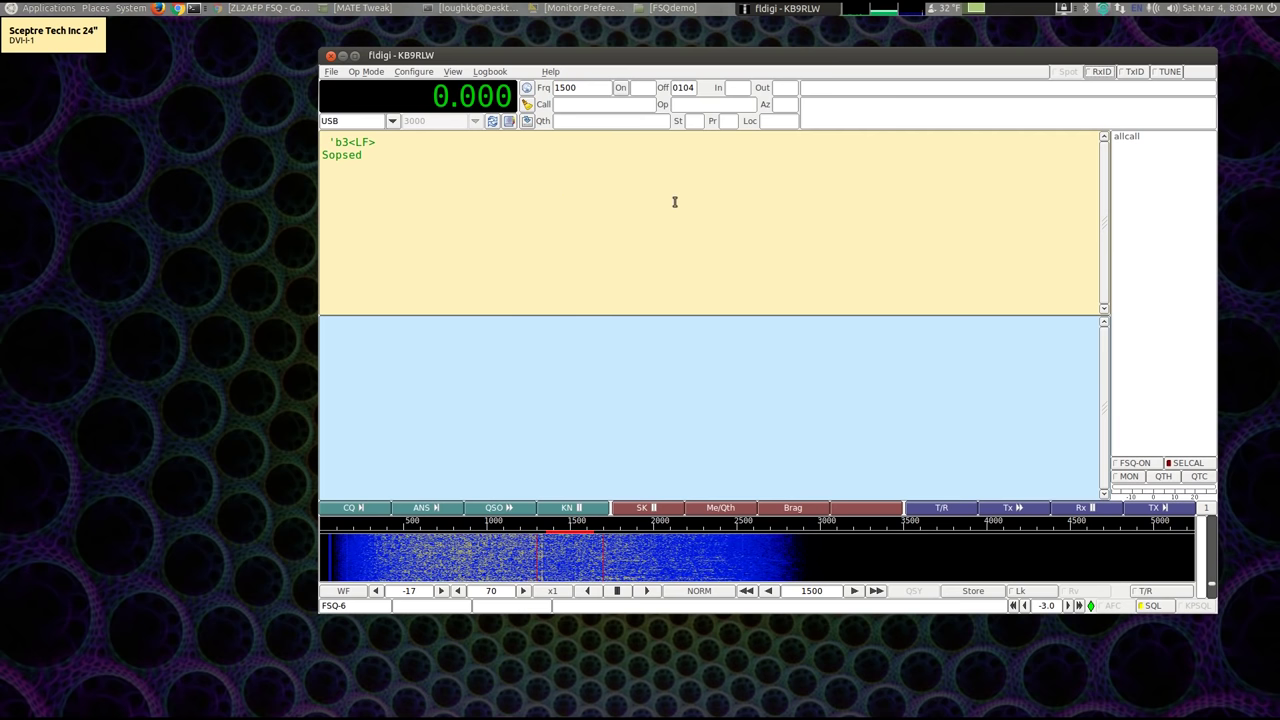
left_click(1146, 466)
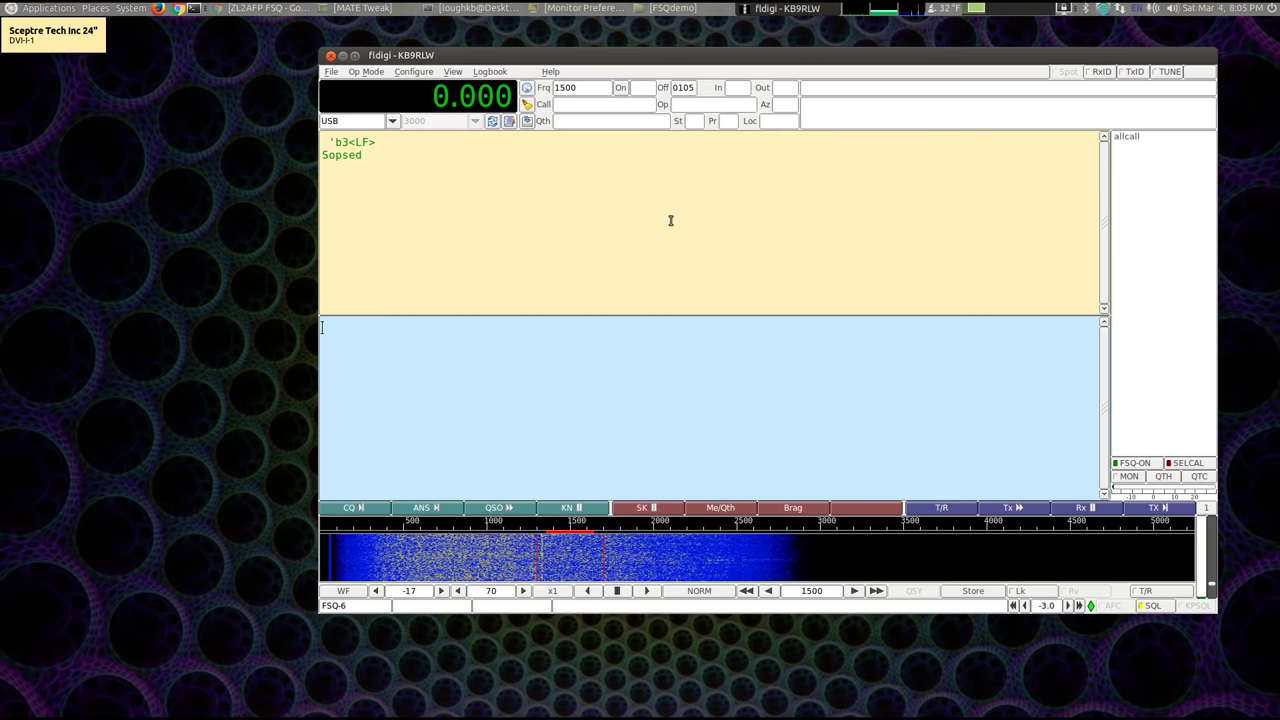
Step: Select allcall and try entering the test text "dfsdfsdf" in the transmit area, clearing it again
left_click(1126, 139)
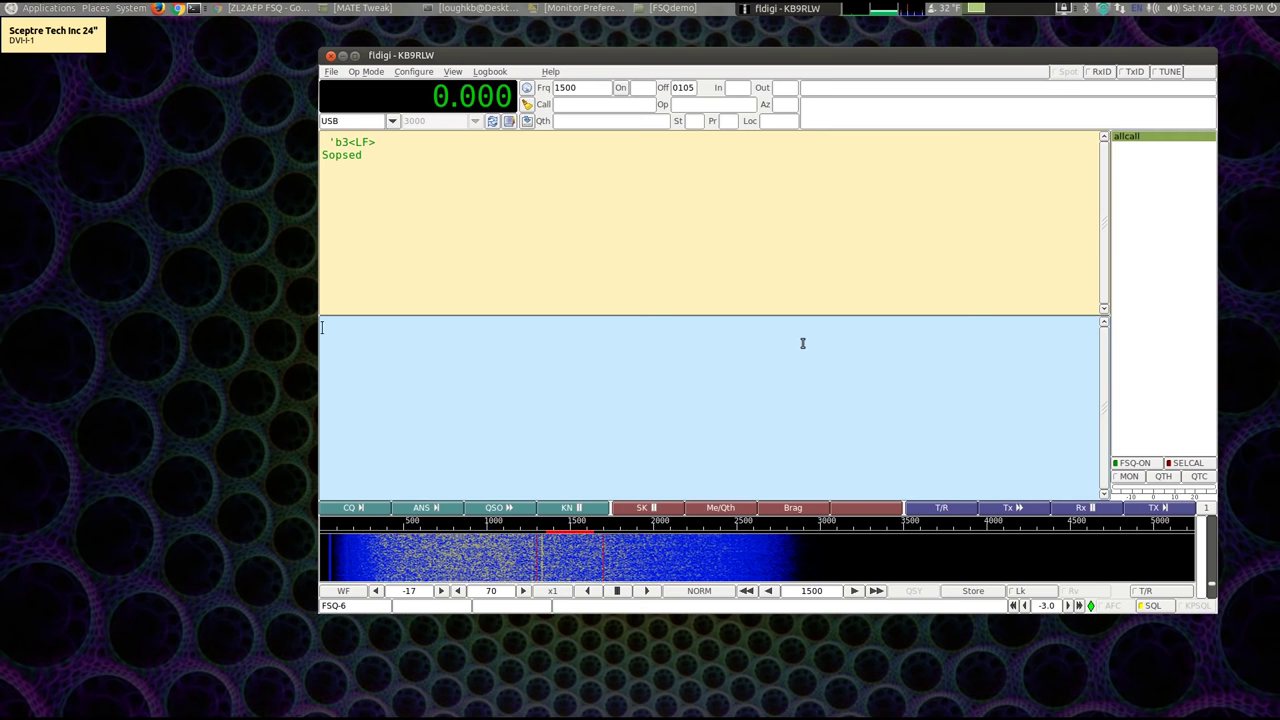
type("dfsdfsdf")
key("BackSpace")
key("BackSpace")
key("BackSpace")
key("BackSpace")
key("BackSpace")
key("BackSpace")
key("BackSpace")
key("BackSpace")
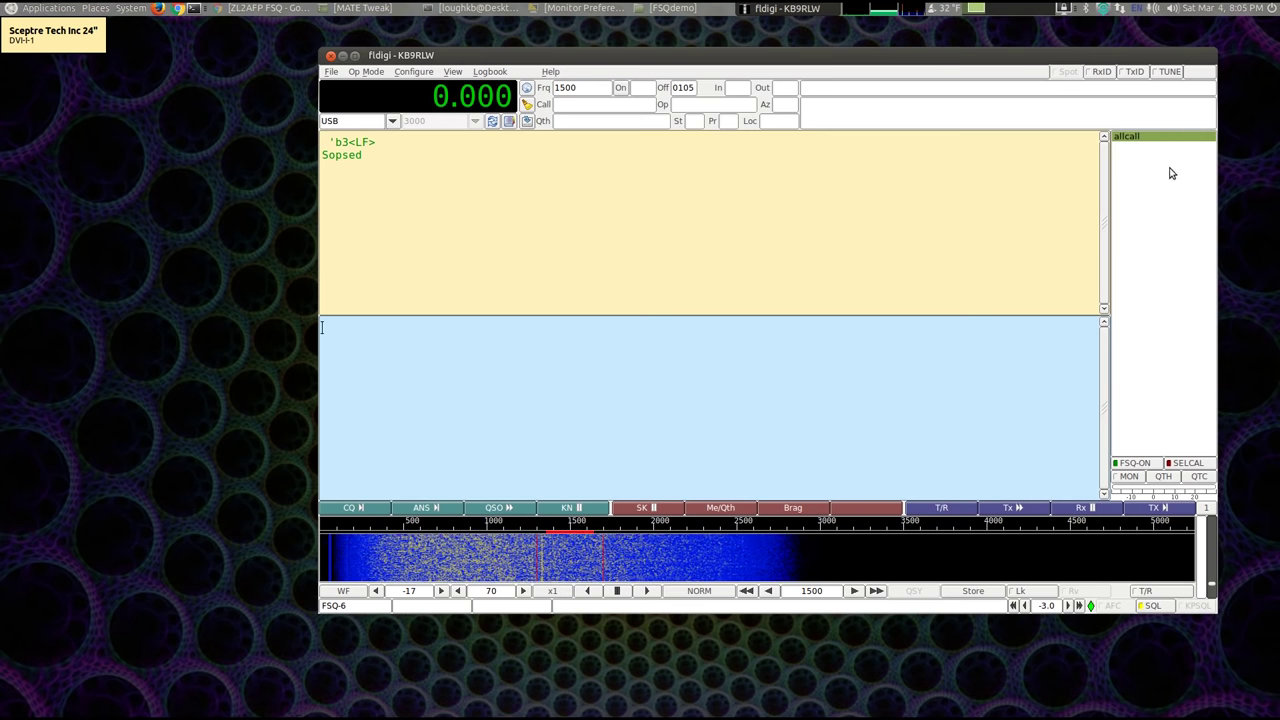
Step: View the file and image sending commands available for allcall and clear its selection
left_click(1134, 143)
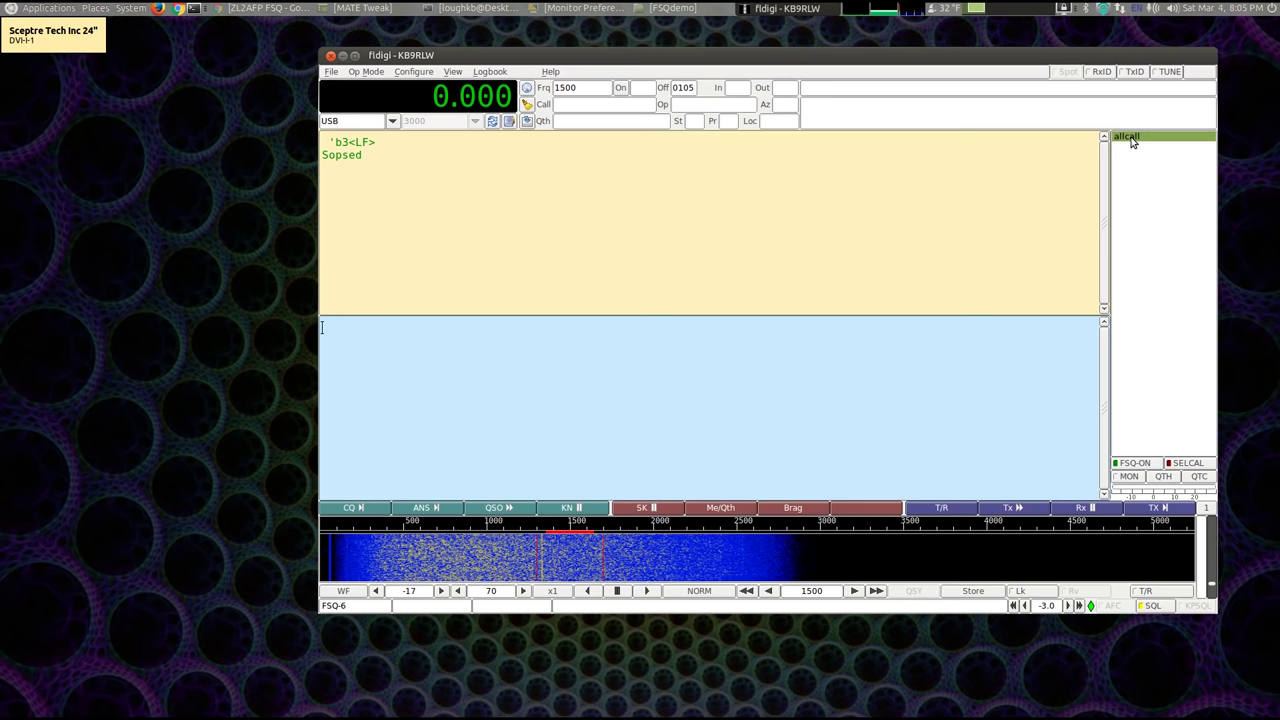
right_click(1133, 143)
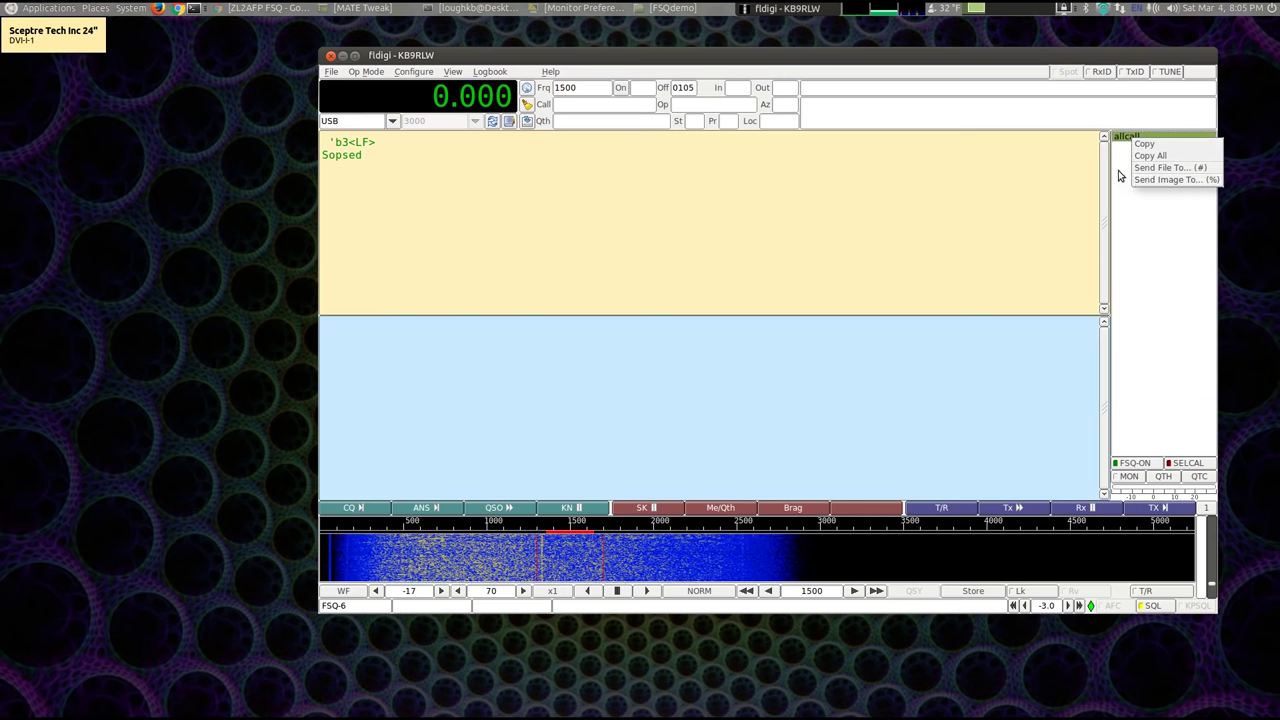
left_click(1117, 175)
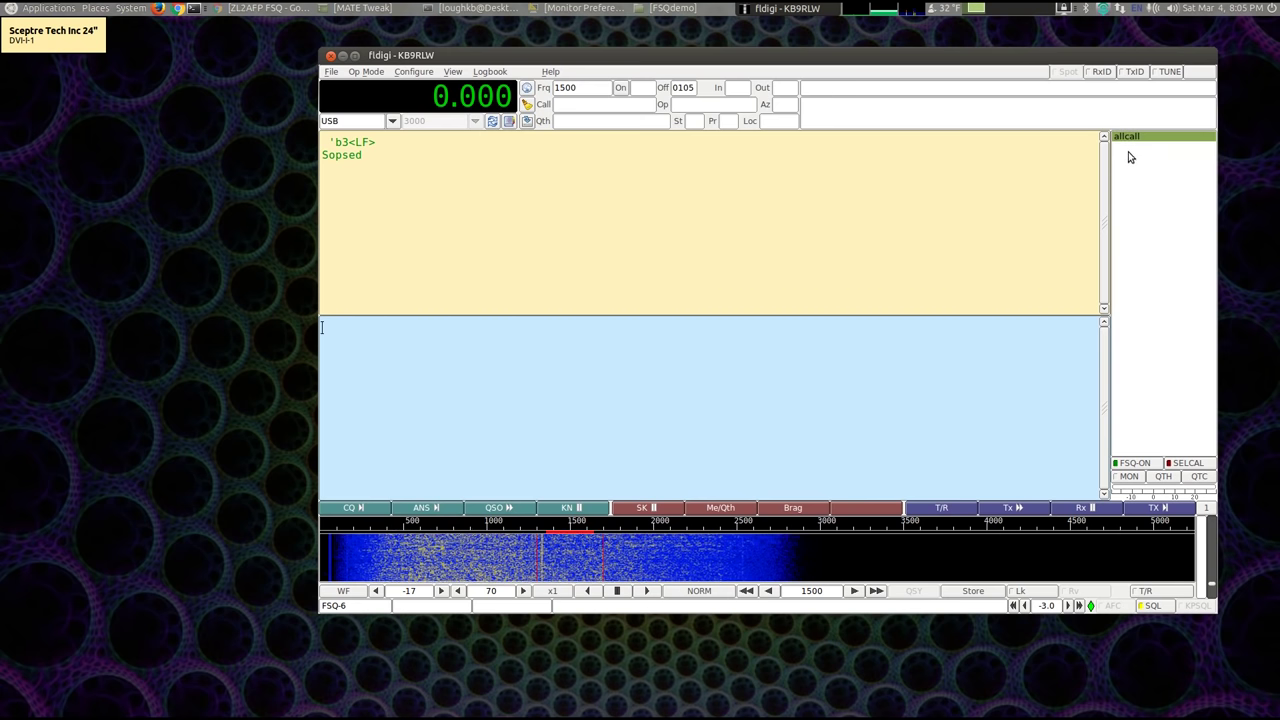
left_click(1135, 162)
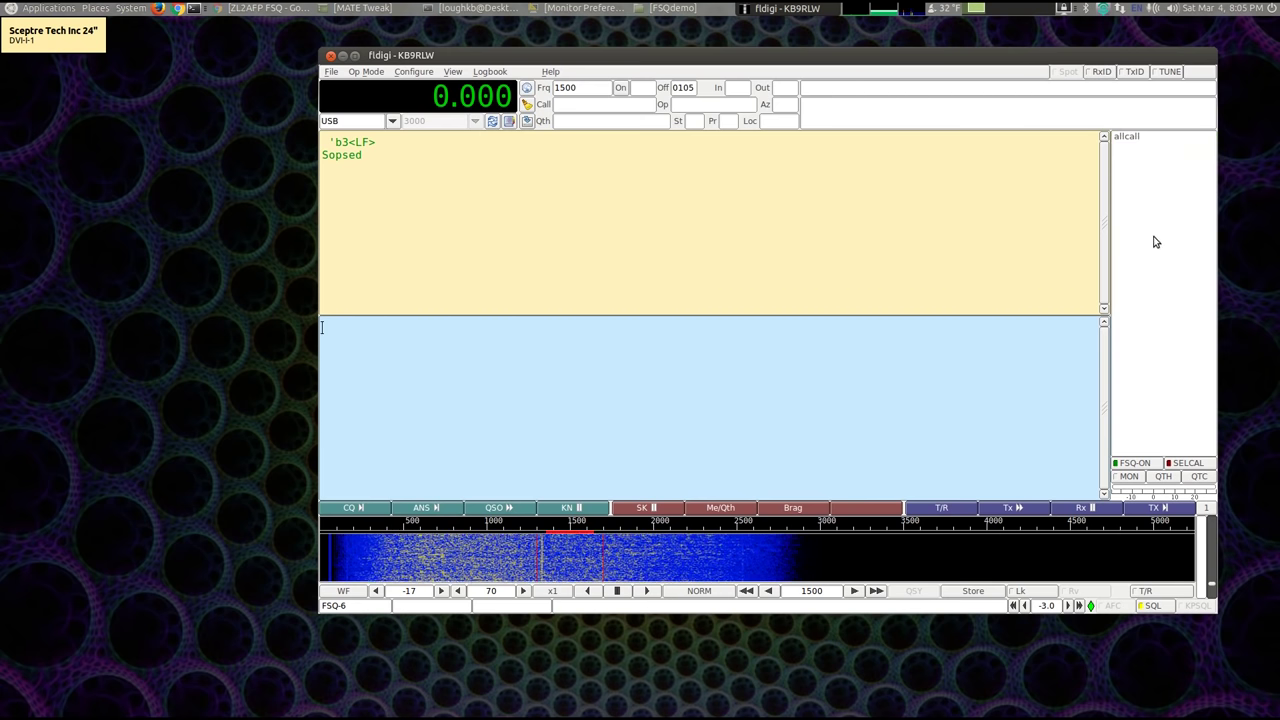
Step: Open the FSQ monitor, move it slightly aside, and return to the main Fldigi window
left_click(1129, 477)
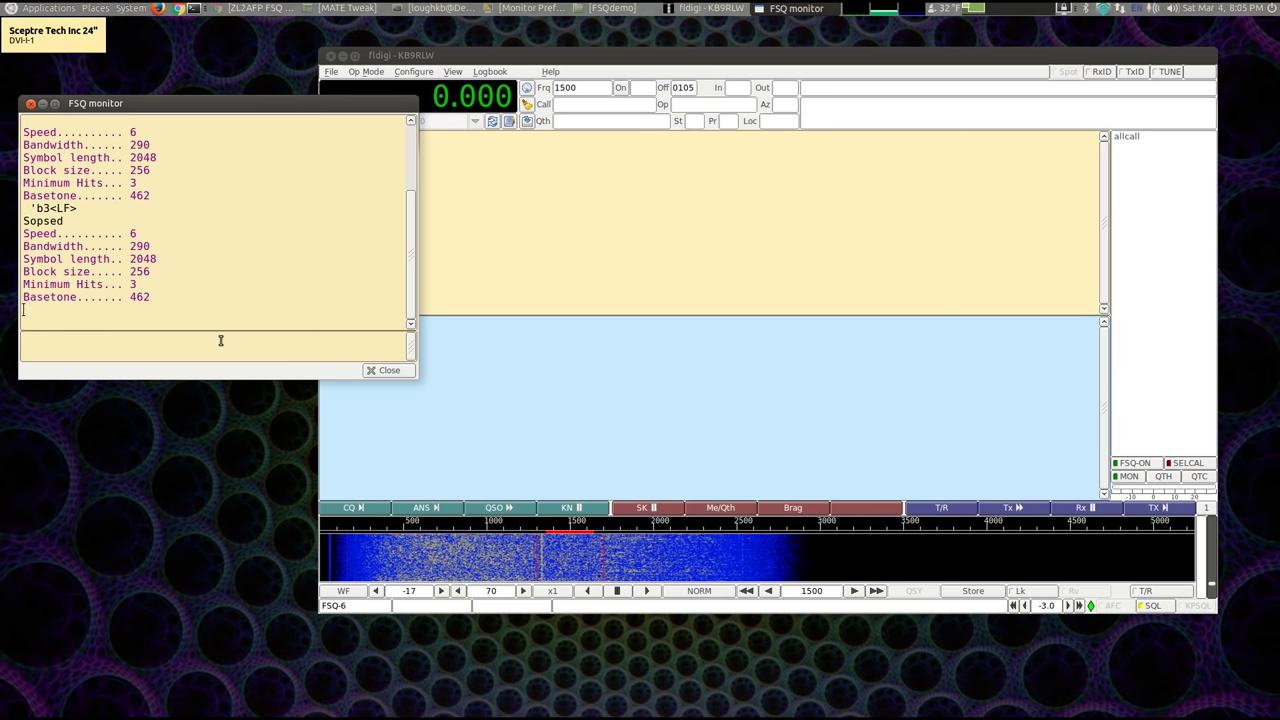
left_click_drag(259, 105, 249, 119)
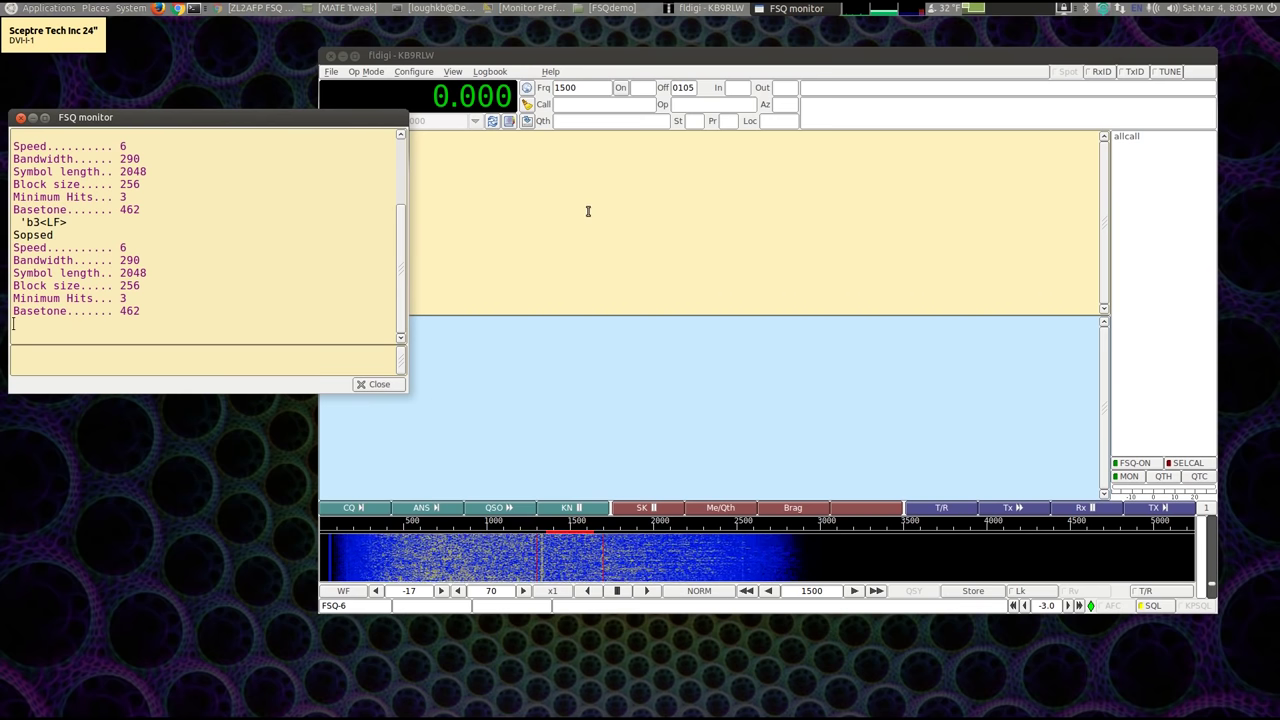
left_click(791, 236)
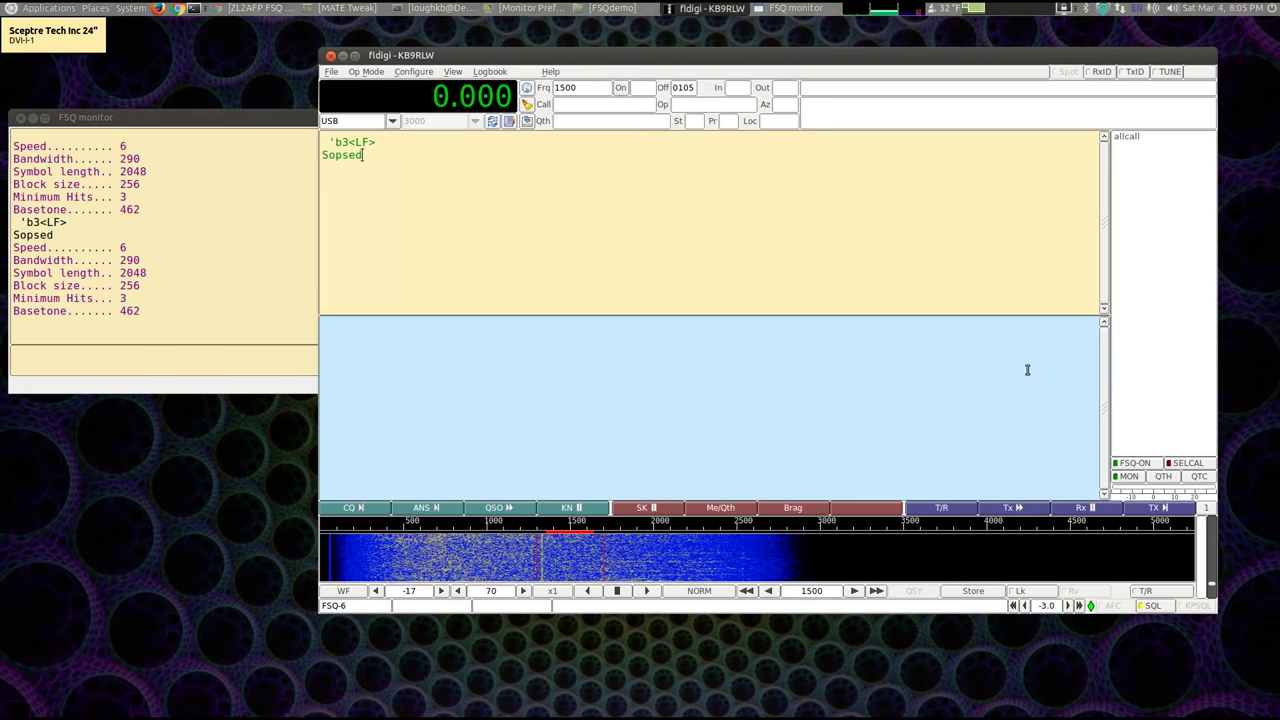
left_click(1159, 592)
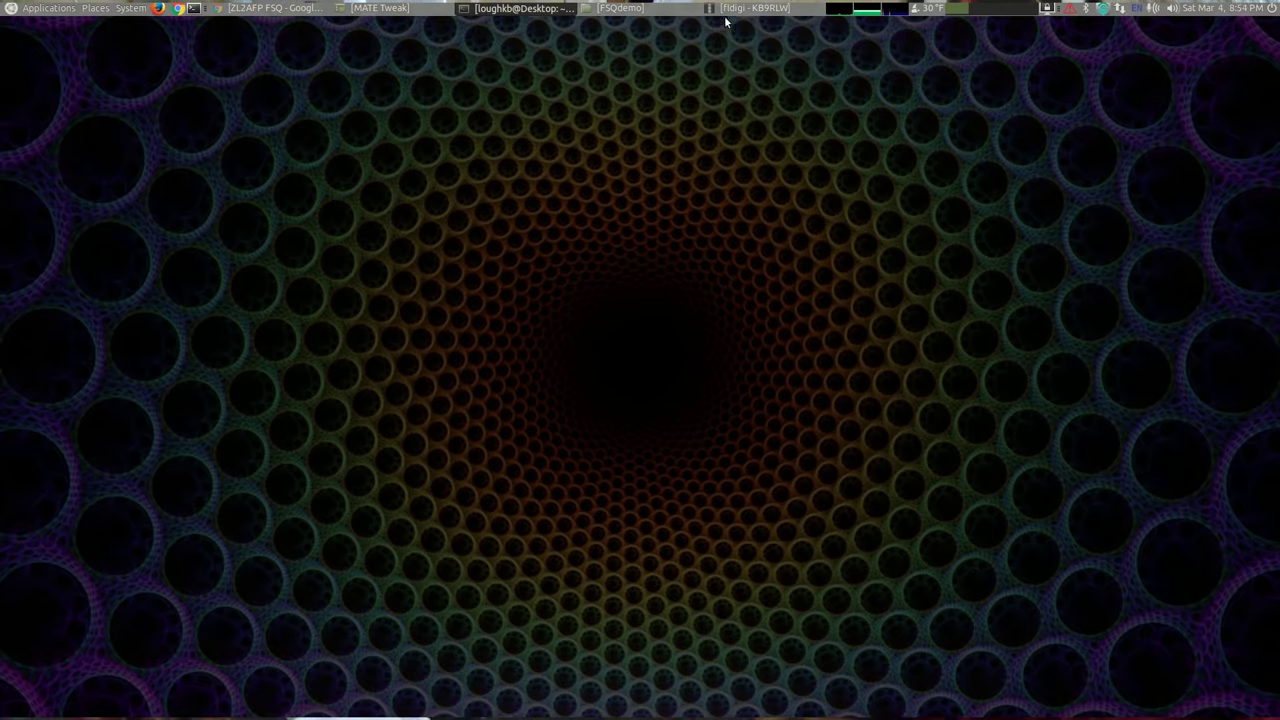
Step: Bring Fldigi back up and send the heard station a hello with the operator's first name and "How goes it?"
left_click(725, 12)
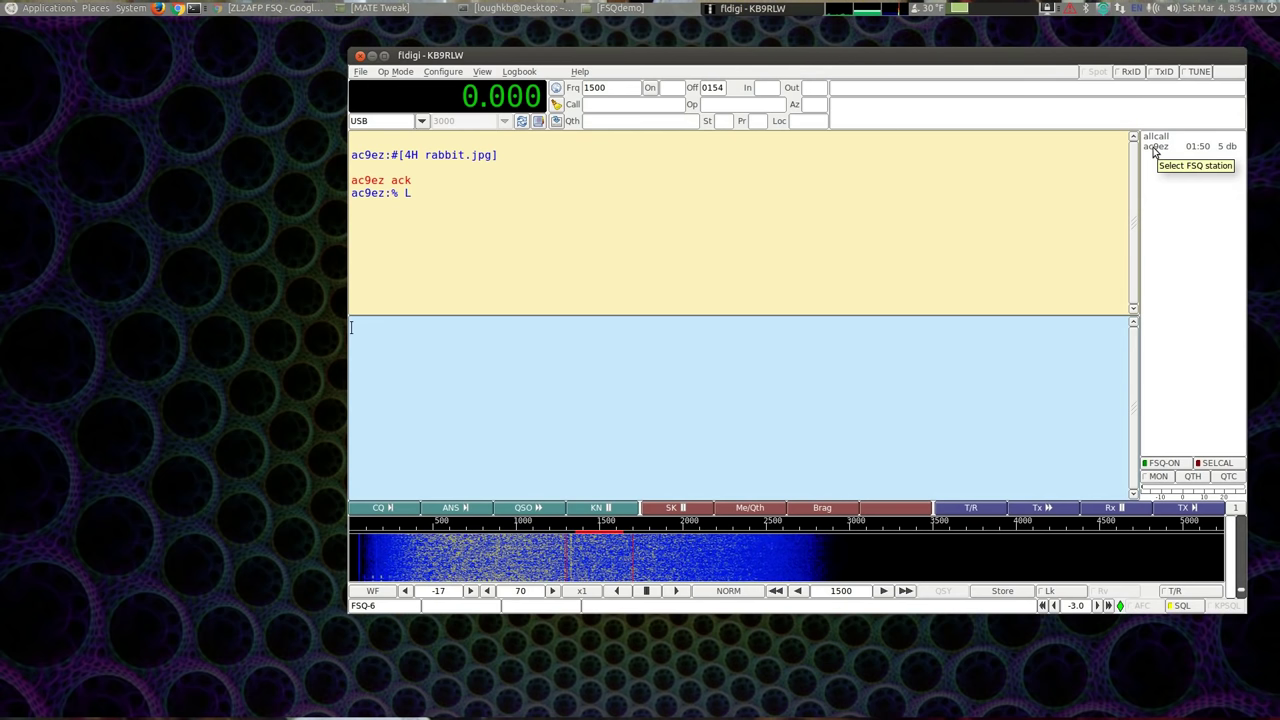
left_click(1155, 148)
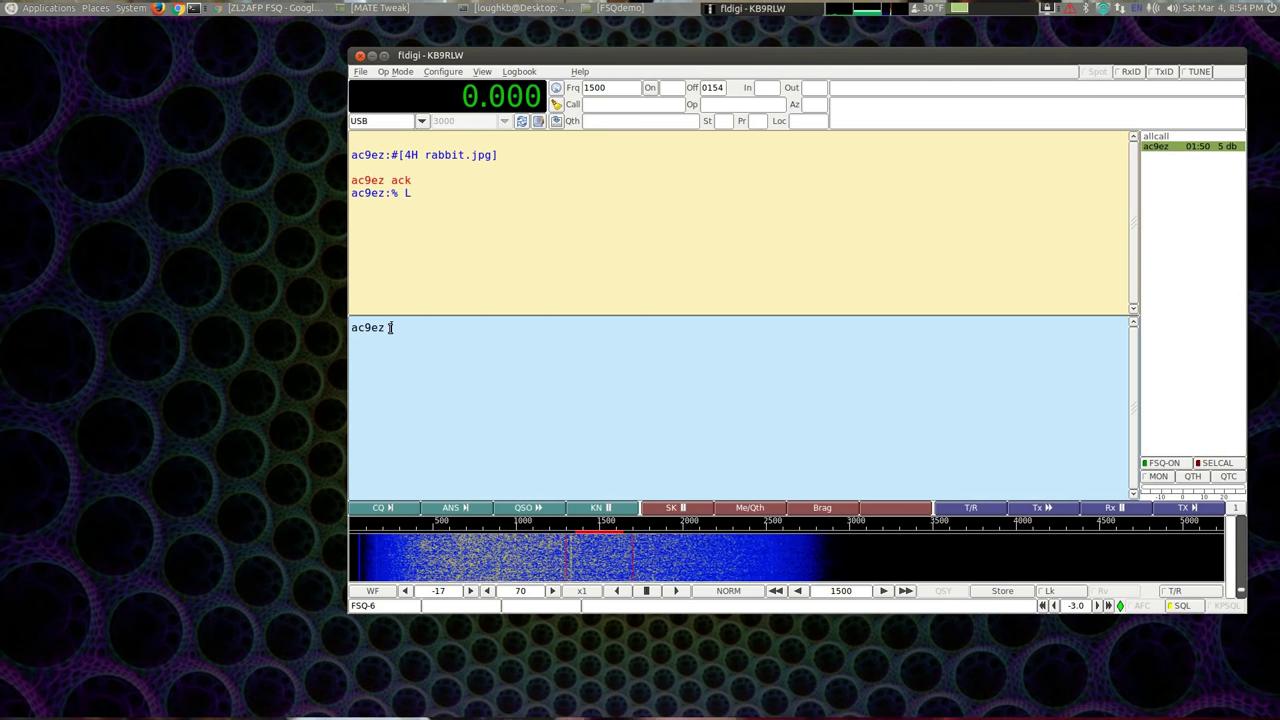
type("Hello ")
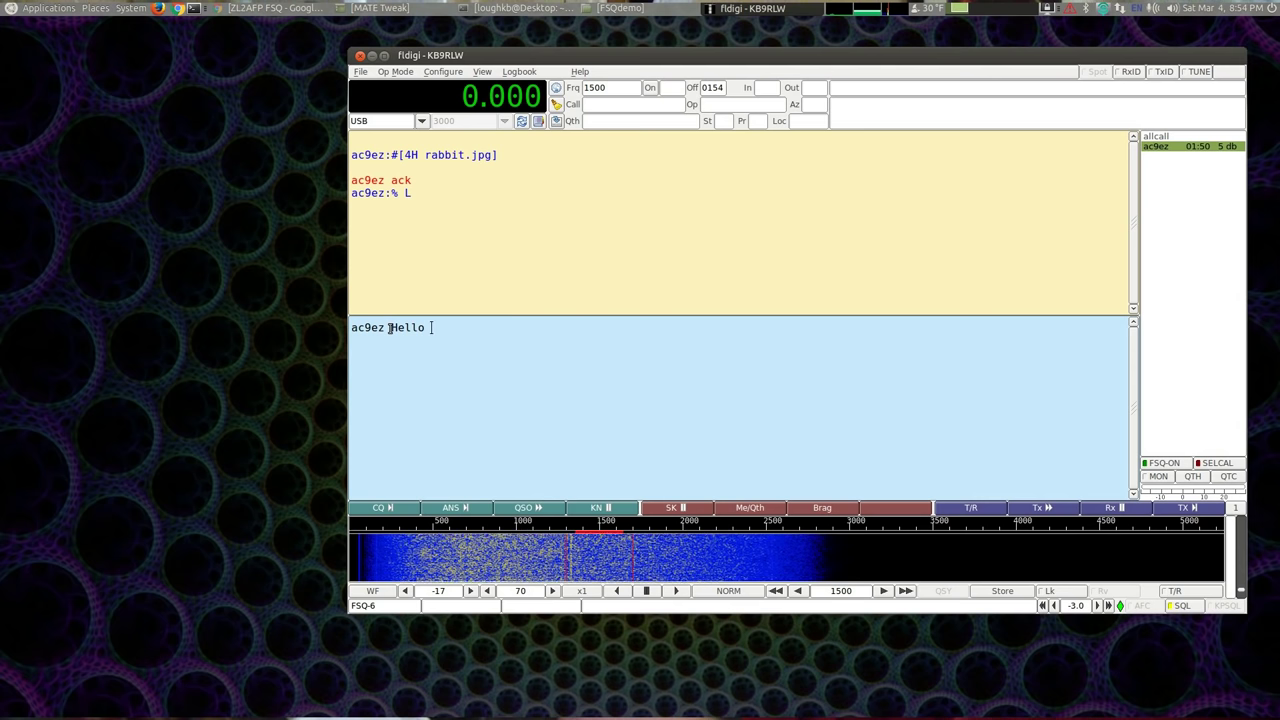
type("Jim, ")
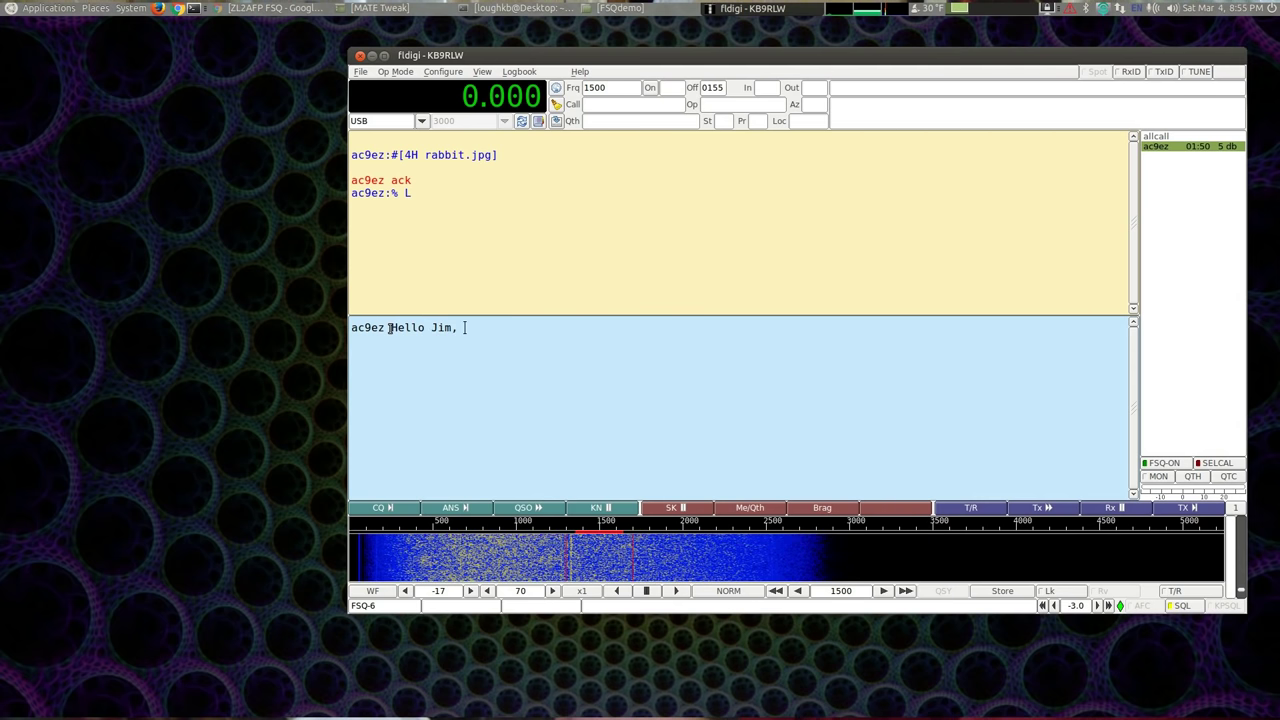
type("How goes it?")
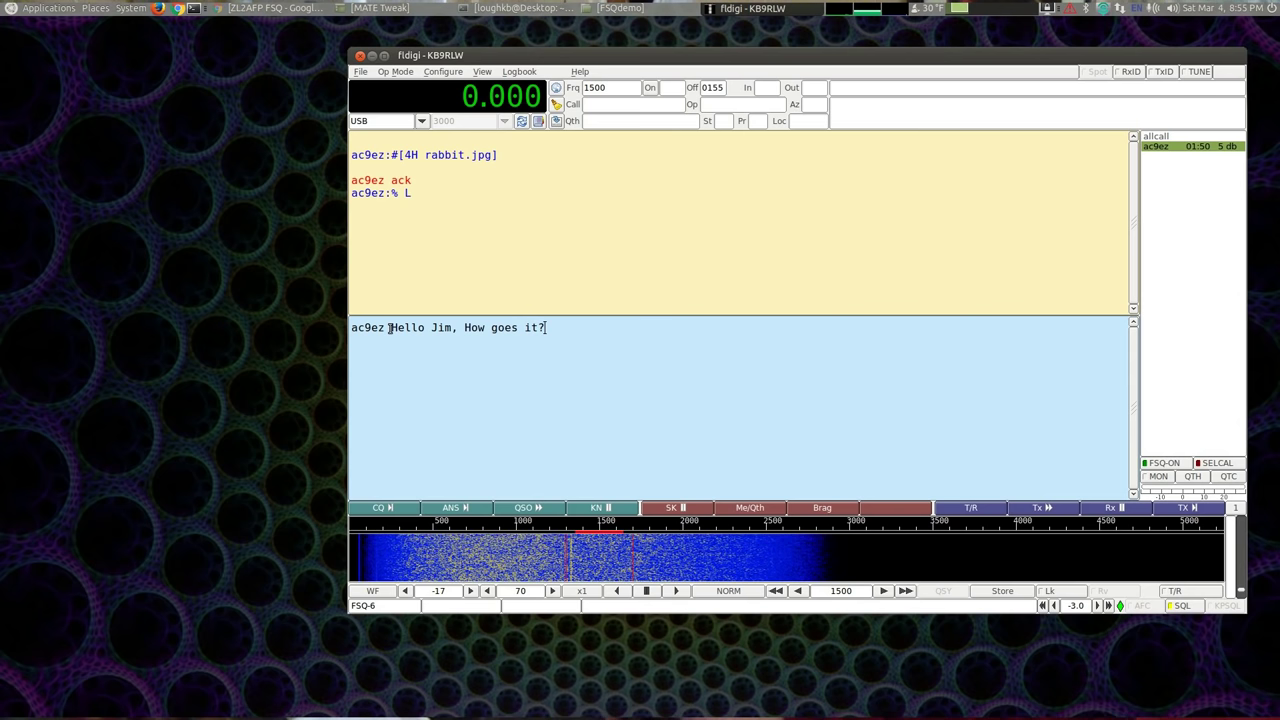
key("Escape")
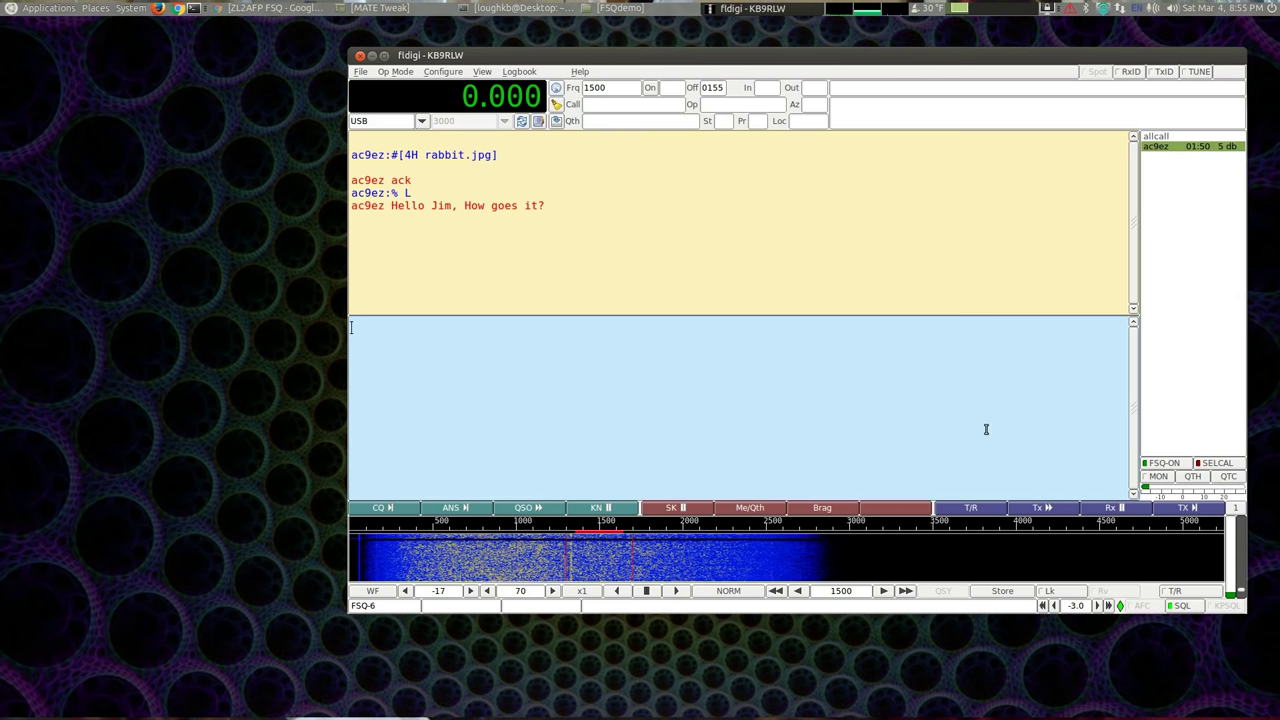
Step: Open the FSQ monitor to examine the raw traffic, move it clear of the messages, and refocus the main window
left_click(1158, 477)
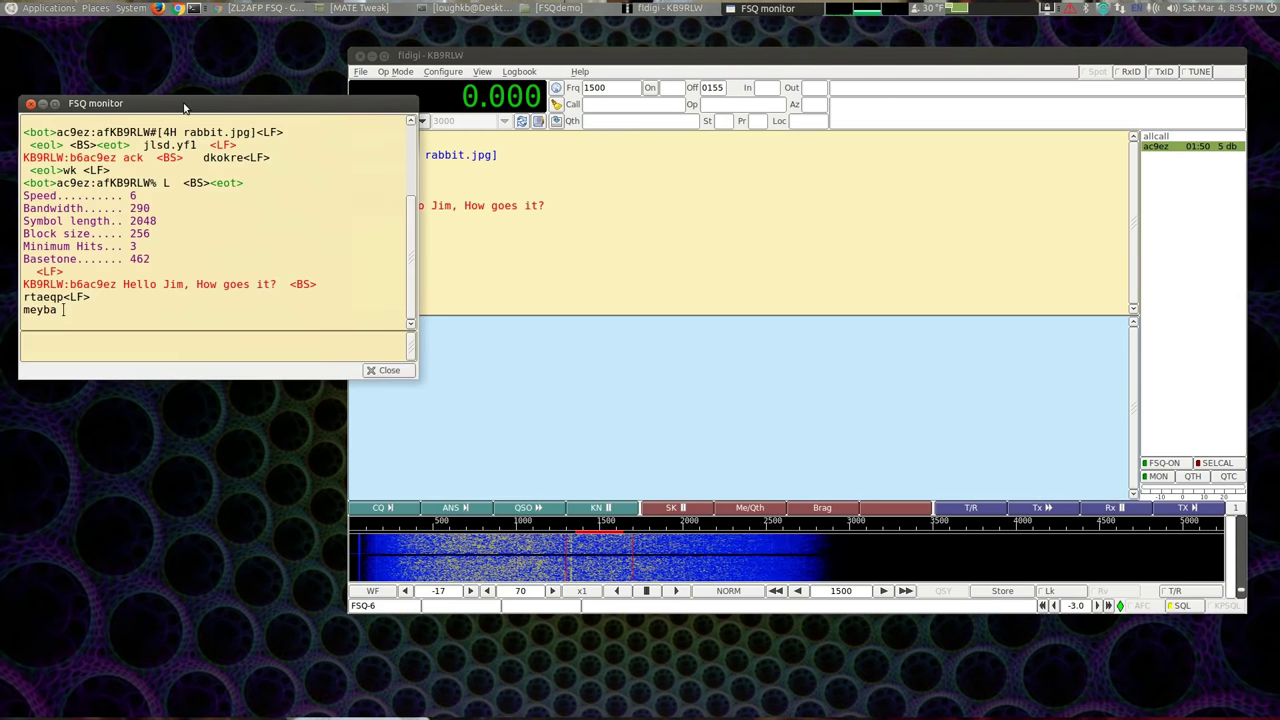
left_click_drag(184, 104, 166, 27)
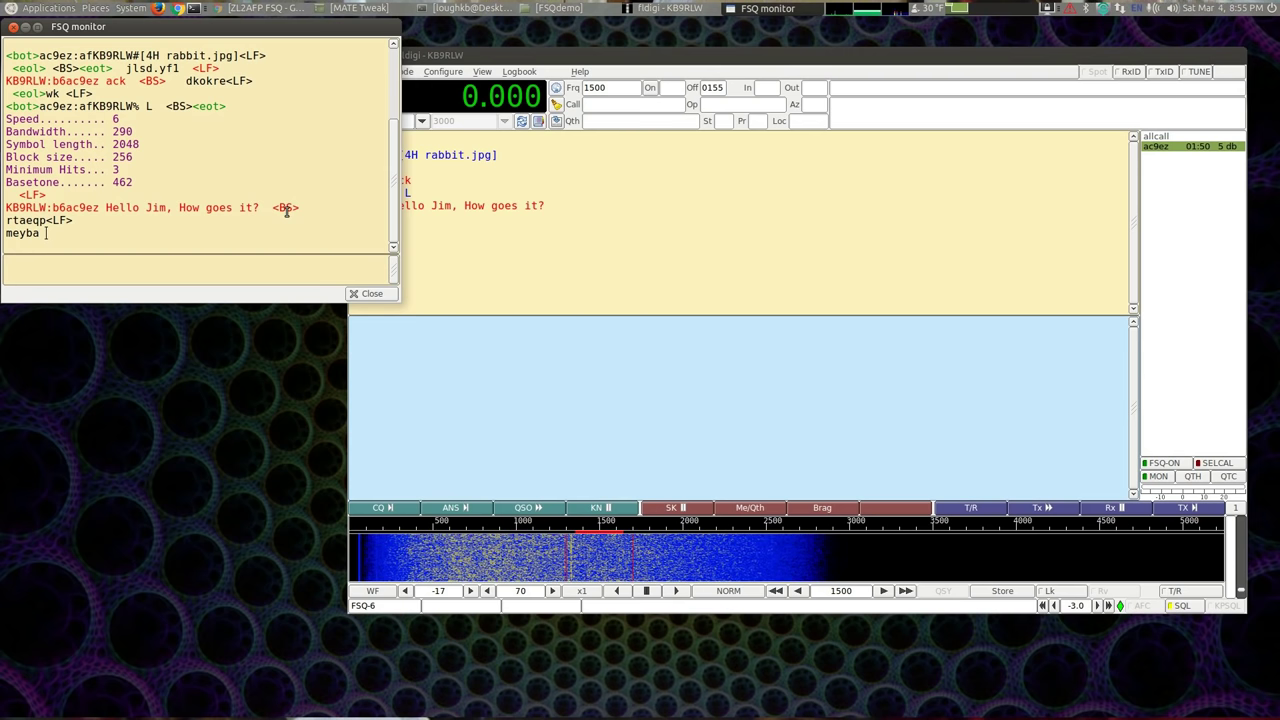
left_click(686, 60)
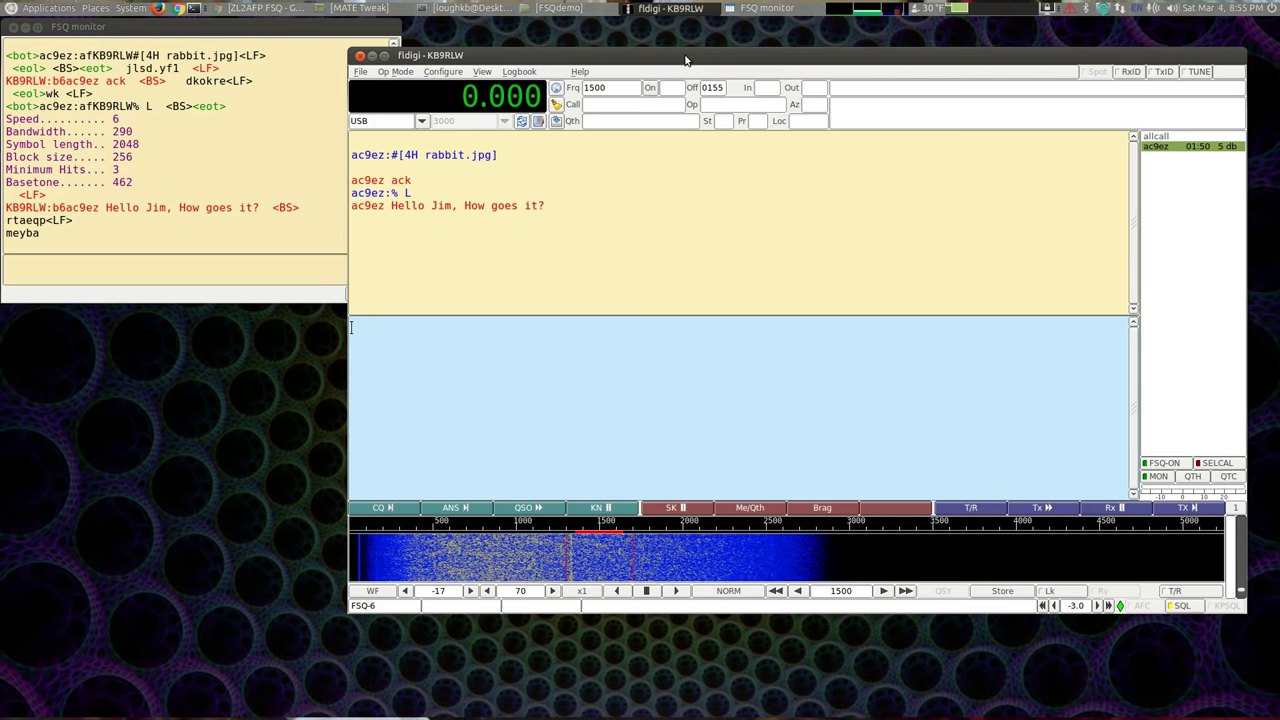
Step: Send the heard station a short greeting with the operator's first name, asking "Copy?"
left_click(1156, 147)
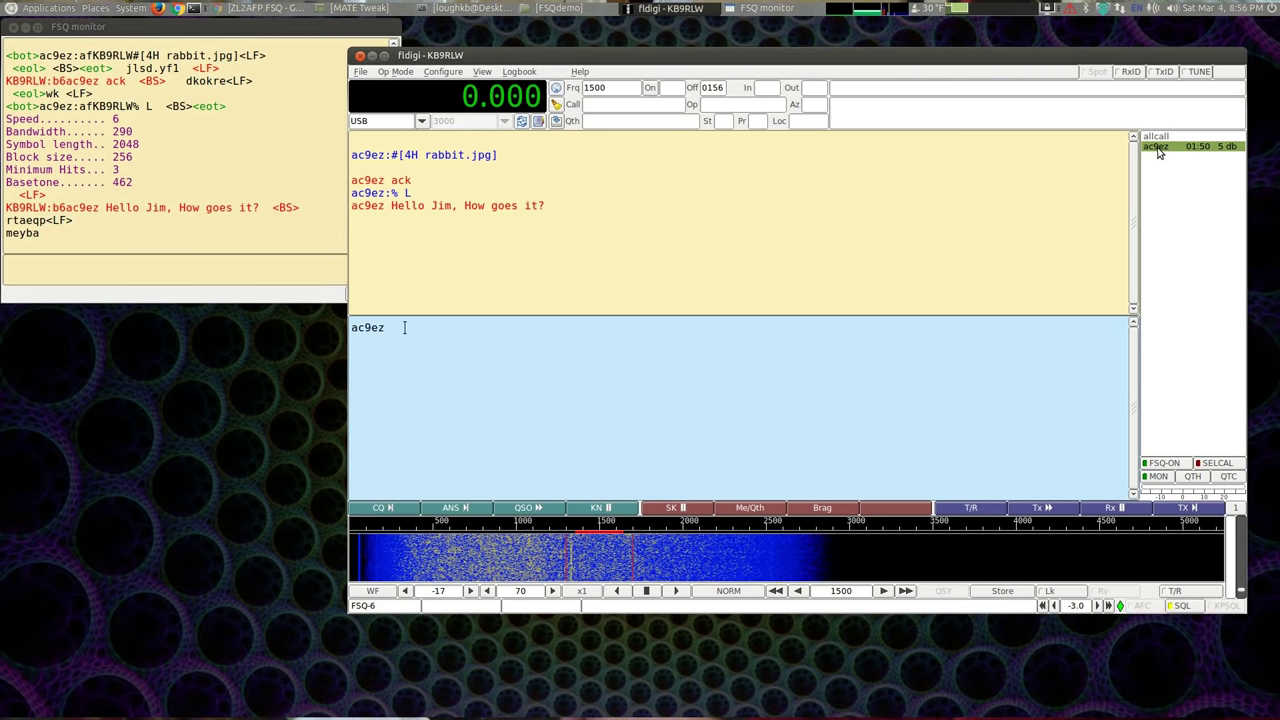
type("Hi Jim, Copy?")
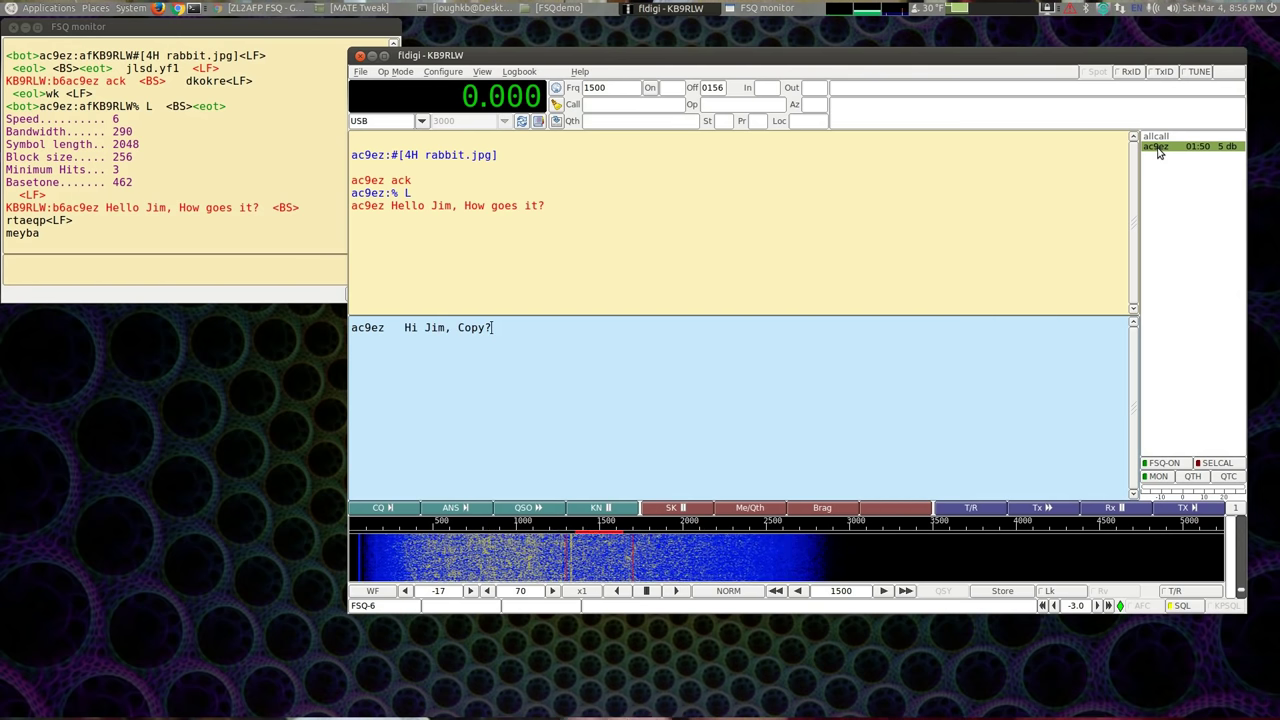
key("Return")
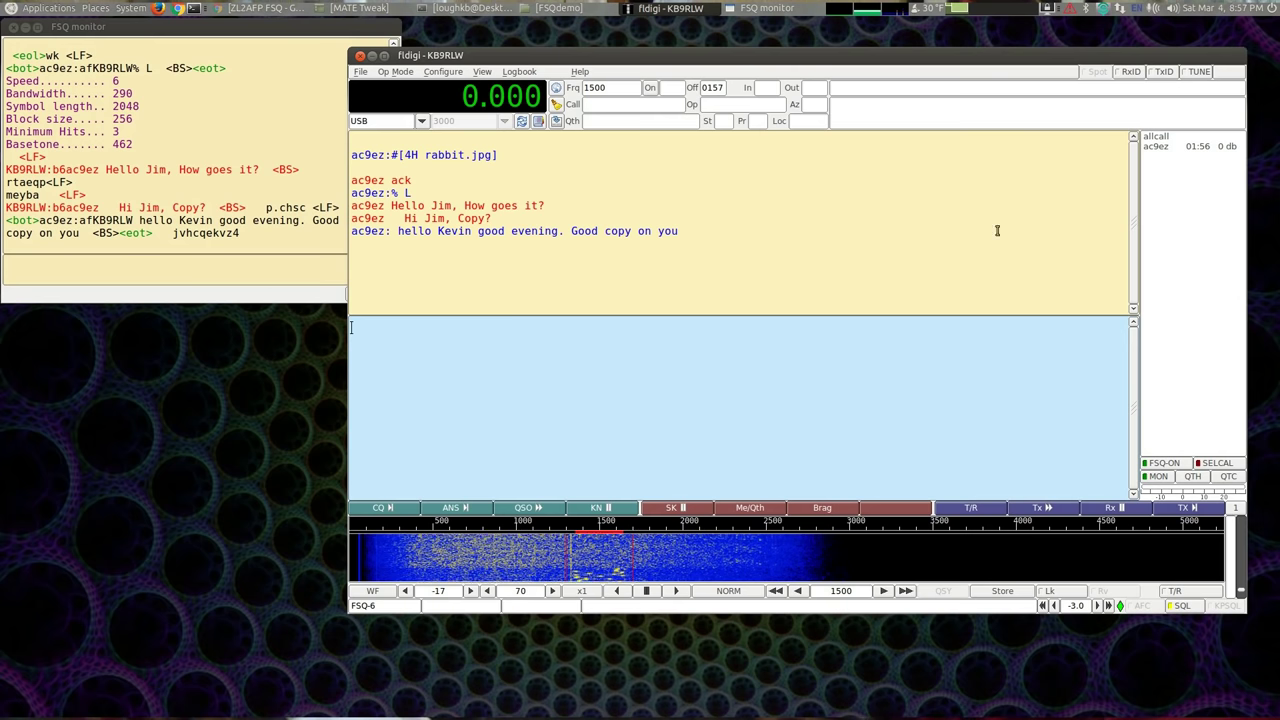
Step: Send the heard station the message "I have a small text file to send you, ready?"
left_click(1156, 147)
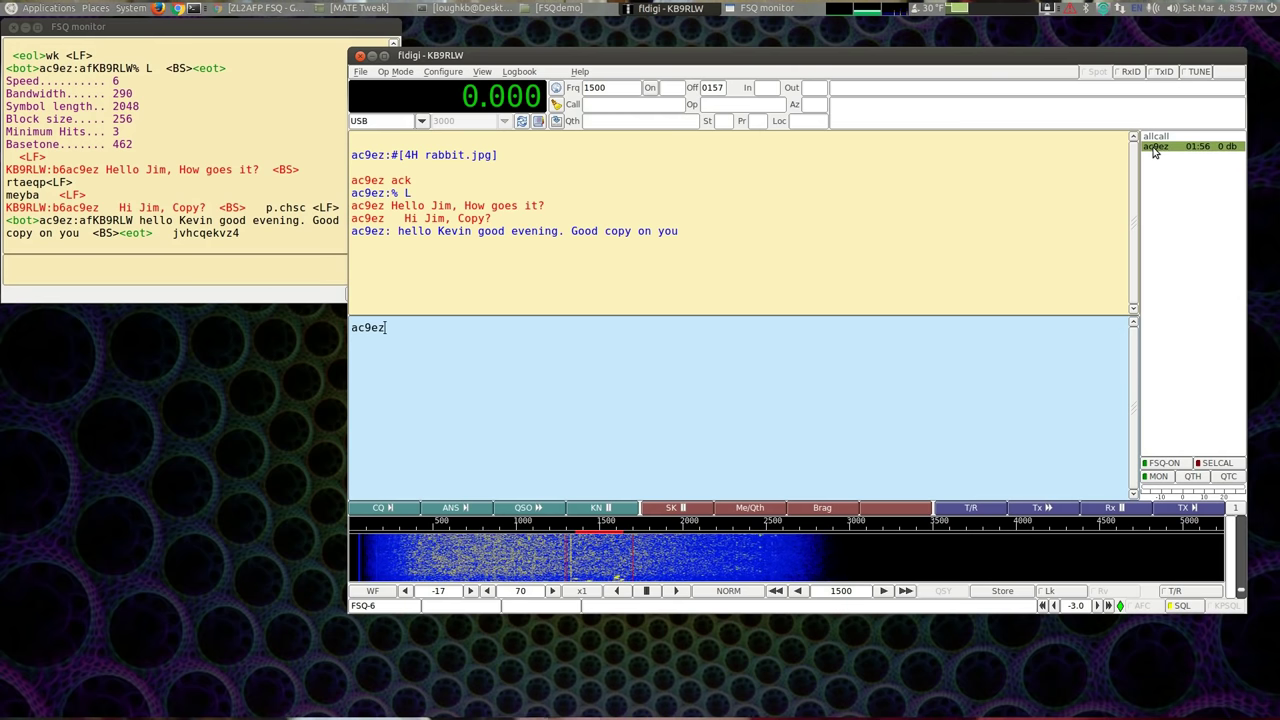
type("I have ")
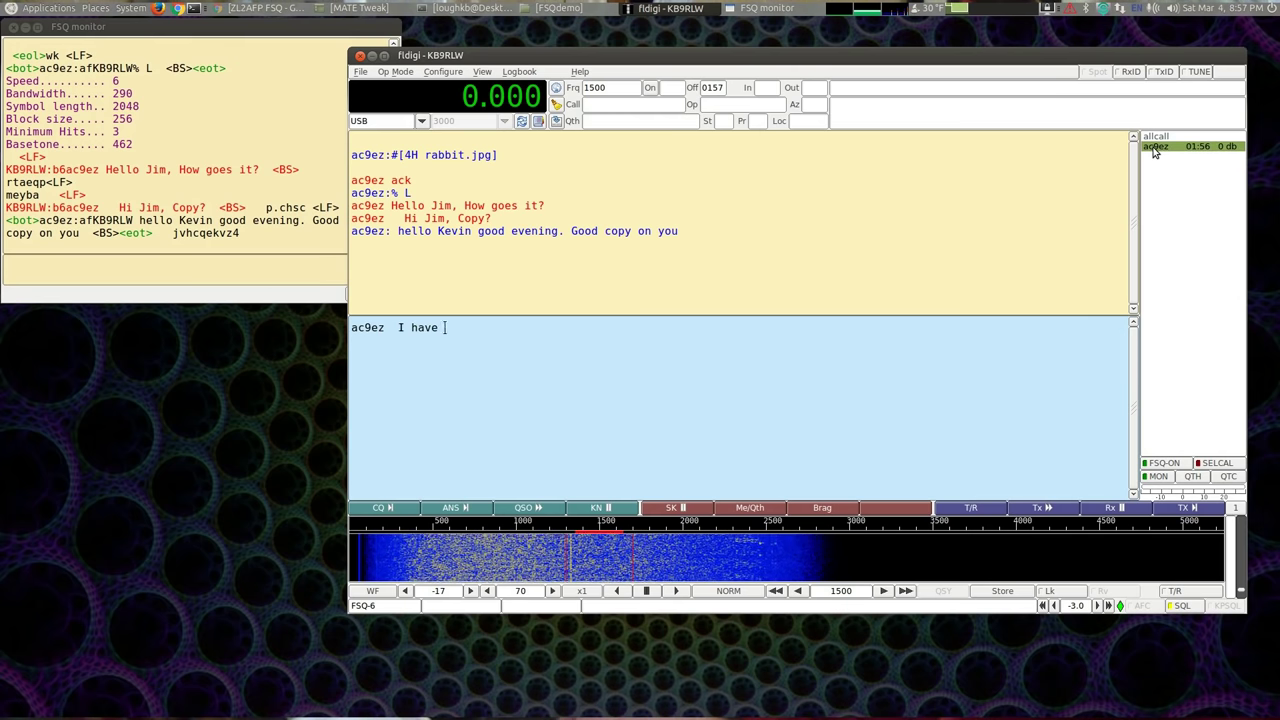
type("a small text ")
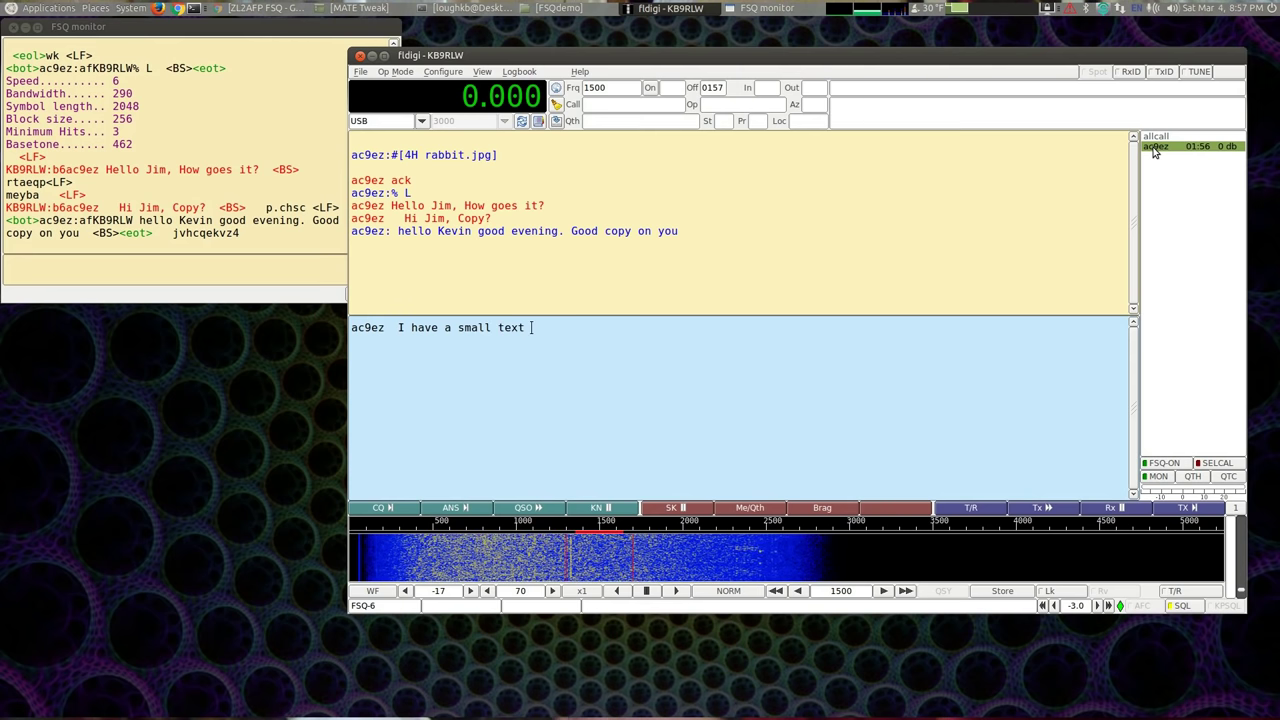
type("file to ")
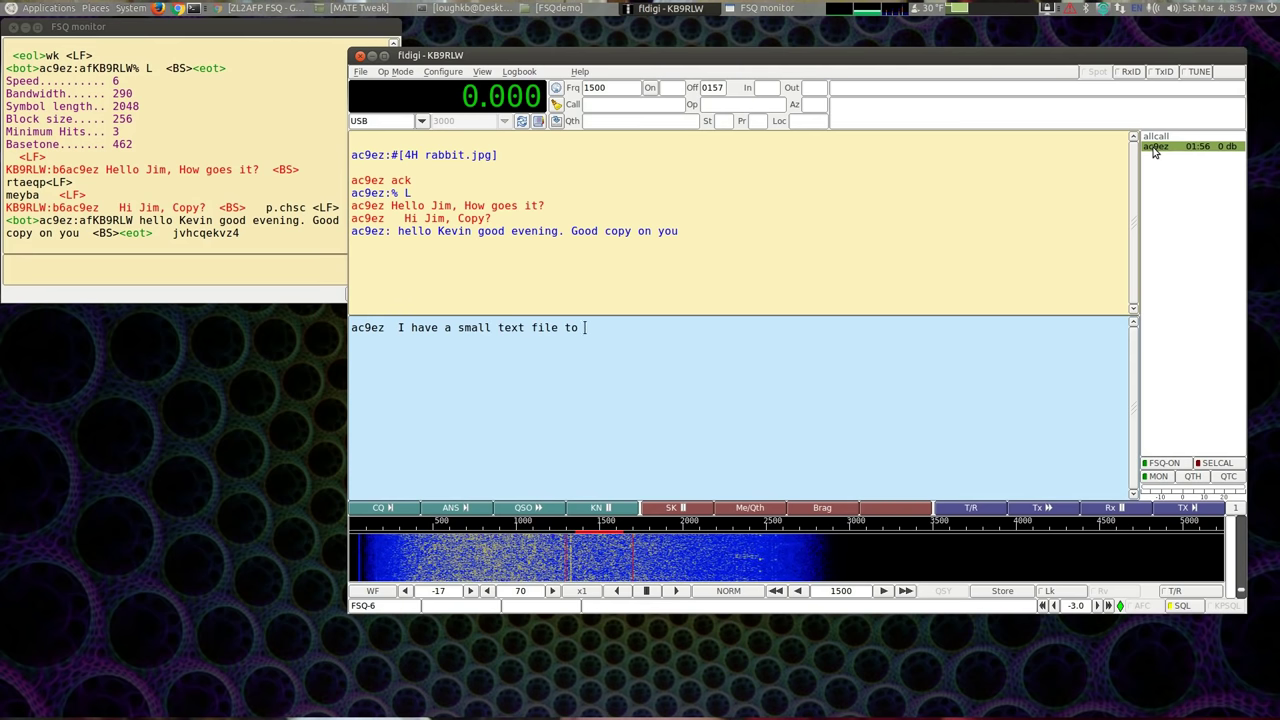
type("send you.  ready?")
key("Return")
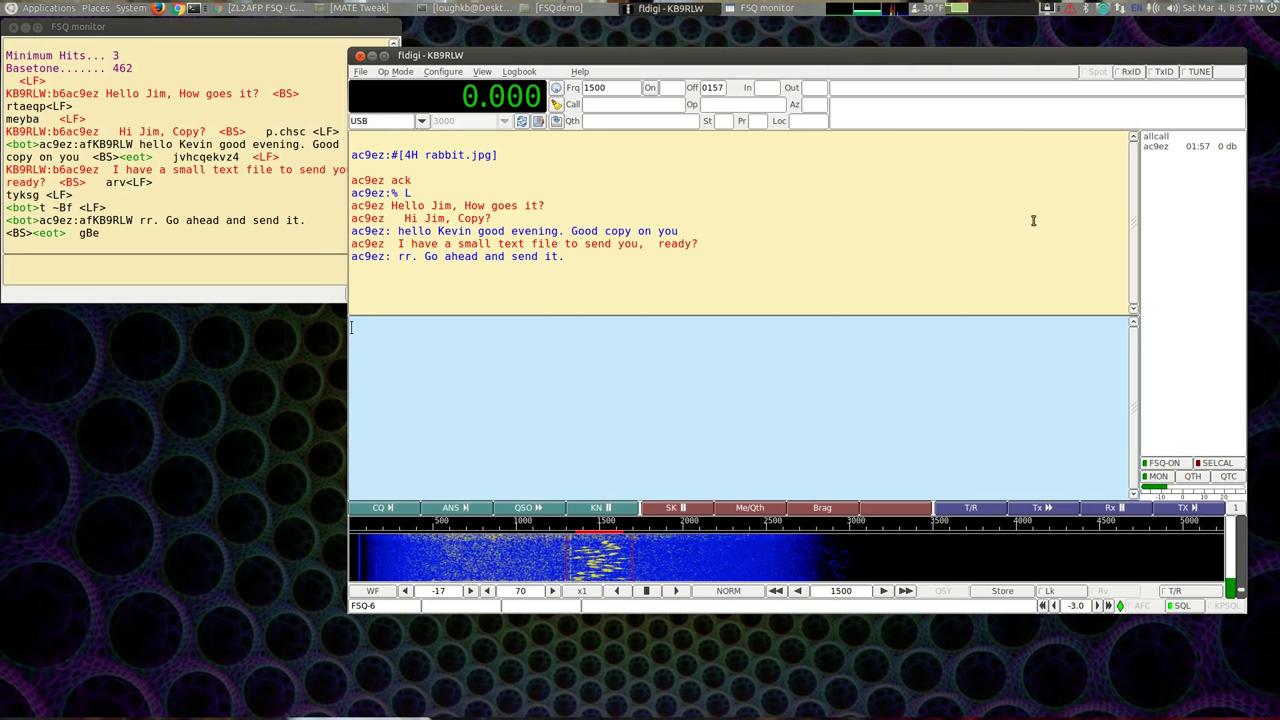
Step: Send the file textfile.txt from the Desktop folder to the heard station
left_click(1160, 151)
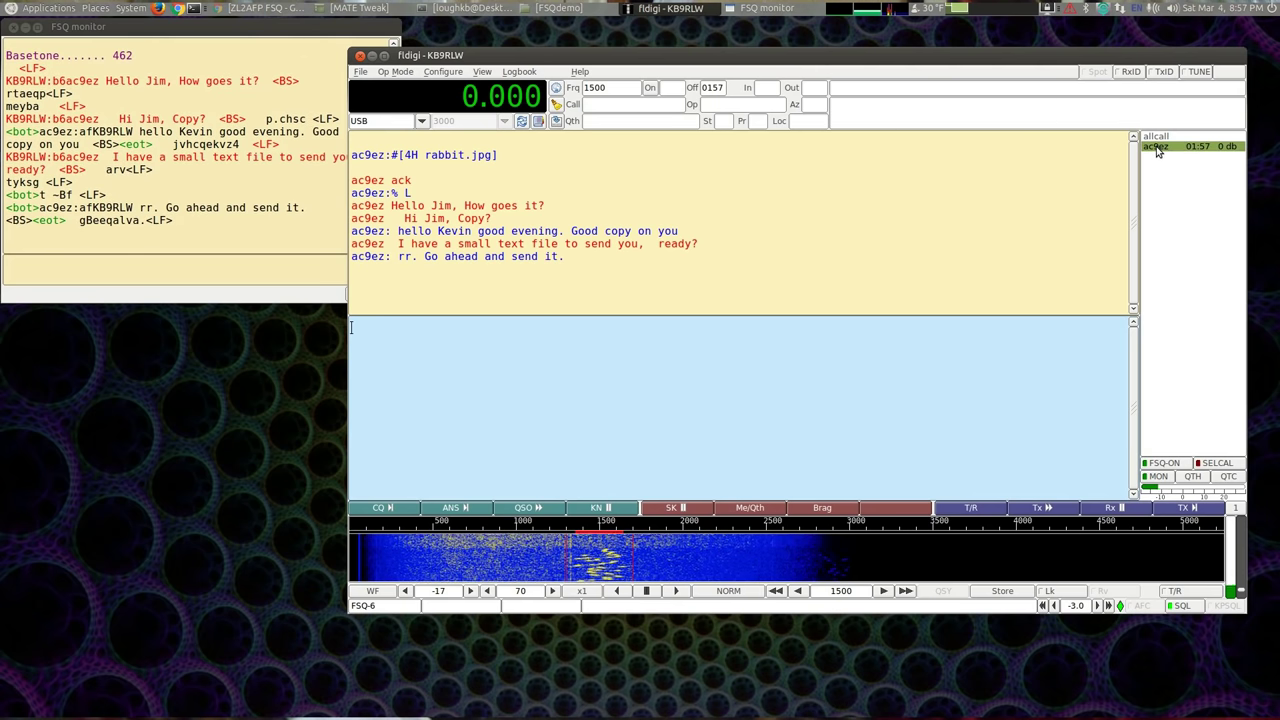
right_click(1157, 148)
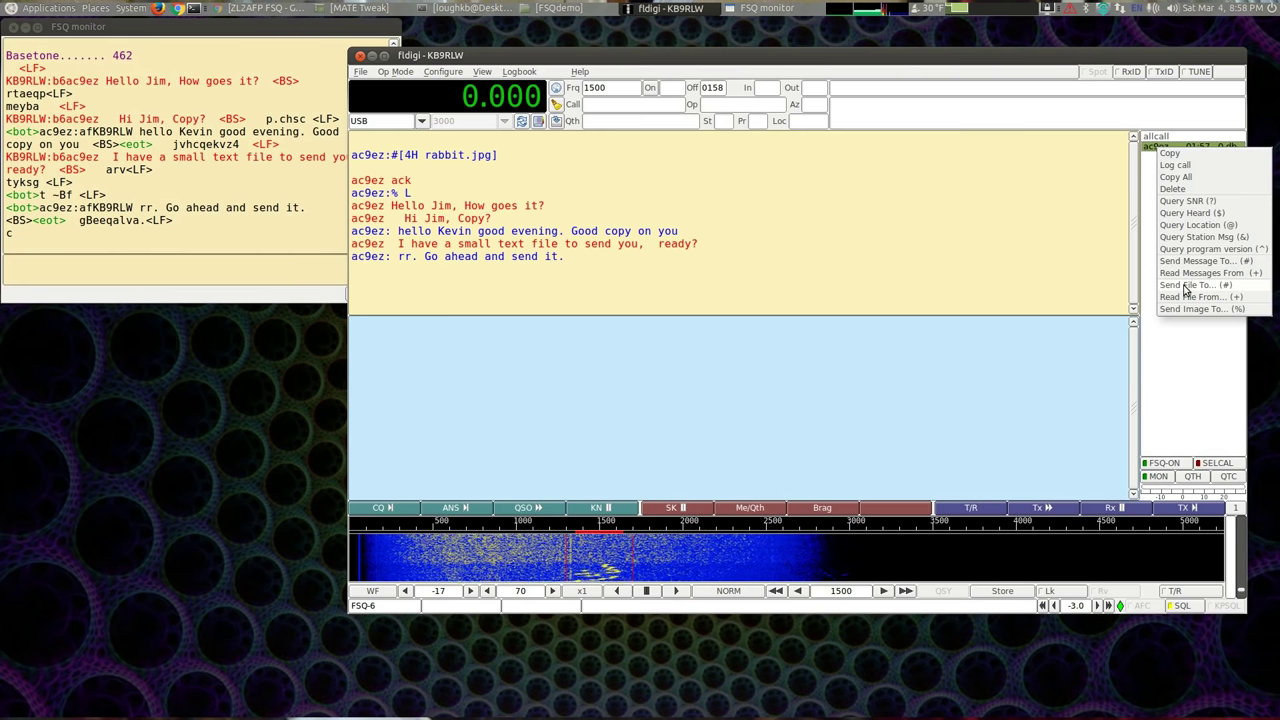
left_click(1186, 286)
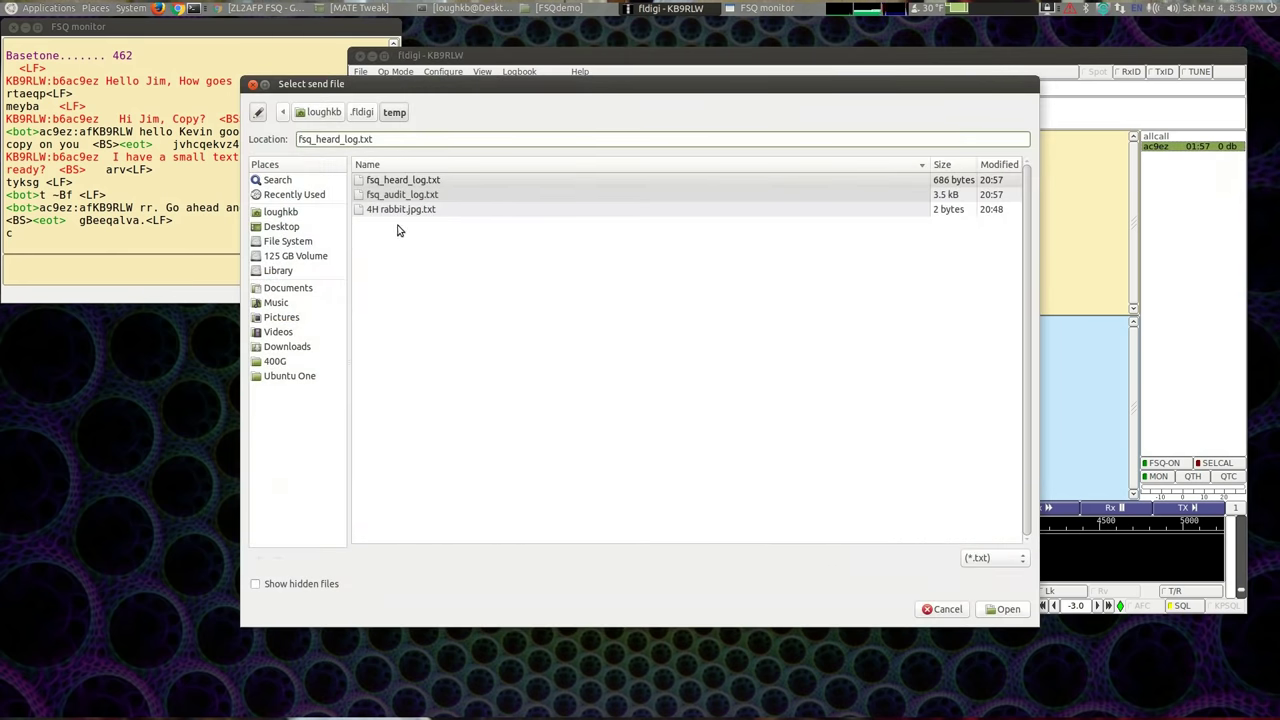
left_click(281, 227)
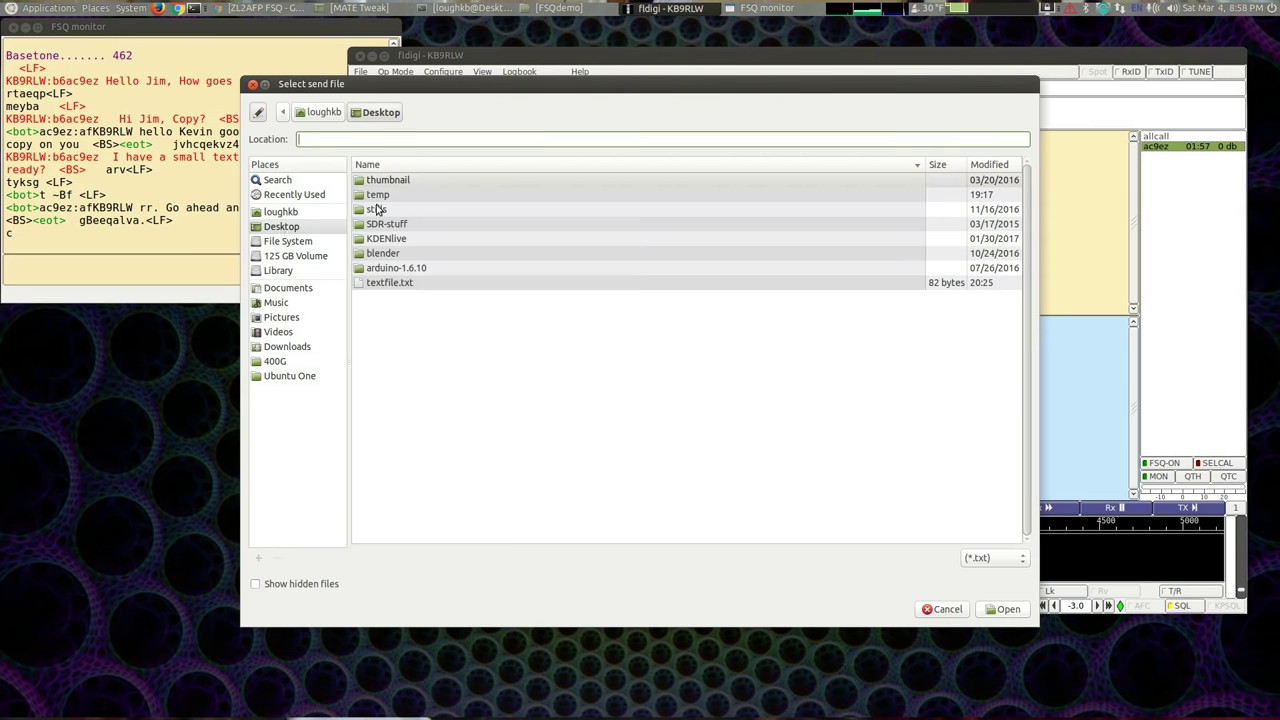
double_click(388, 284)
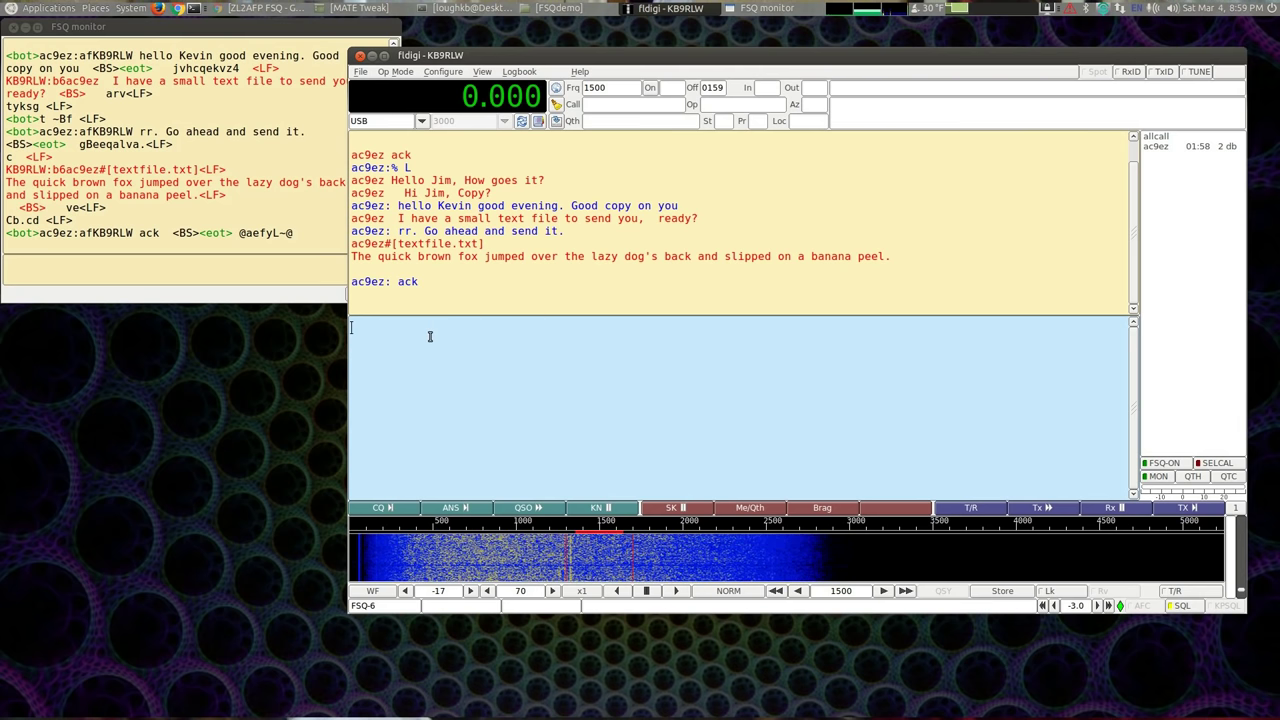
Step: Ask the heard station "How about a picture", addressing the operator by first name and adding "Got anything you can send?"
left_click(1157, 147)
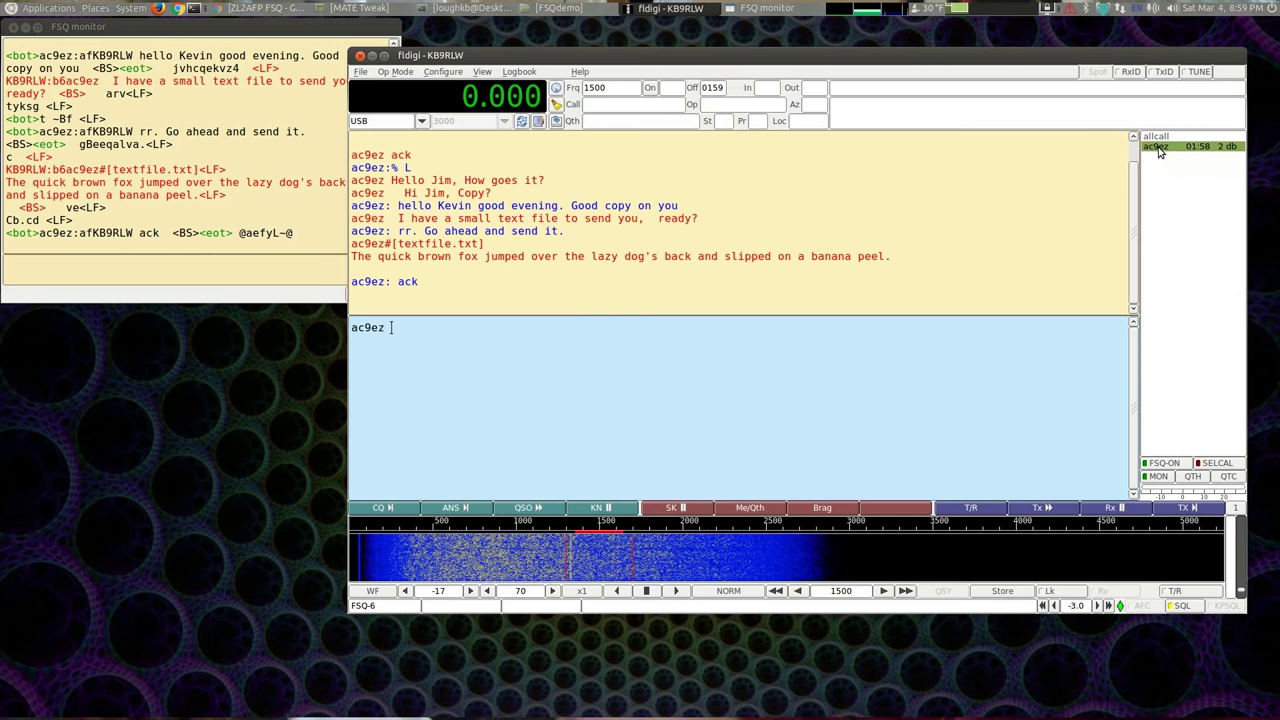
type("How about a pic")
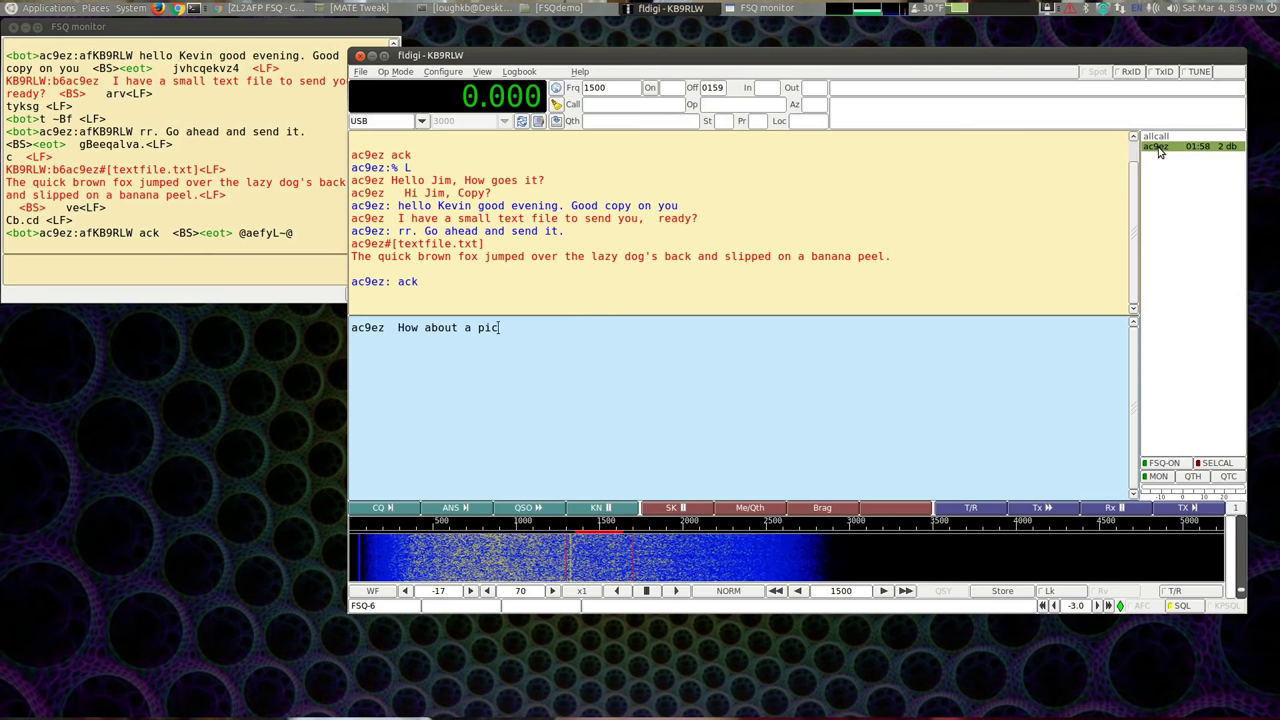
type("ture Jim")
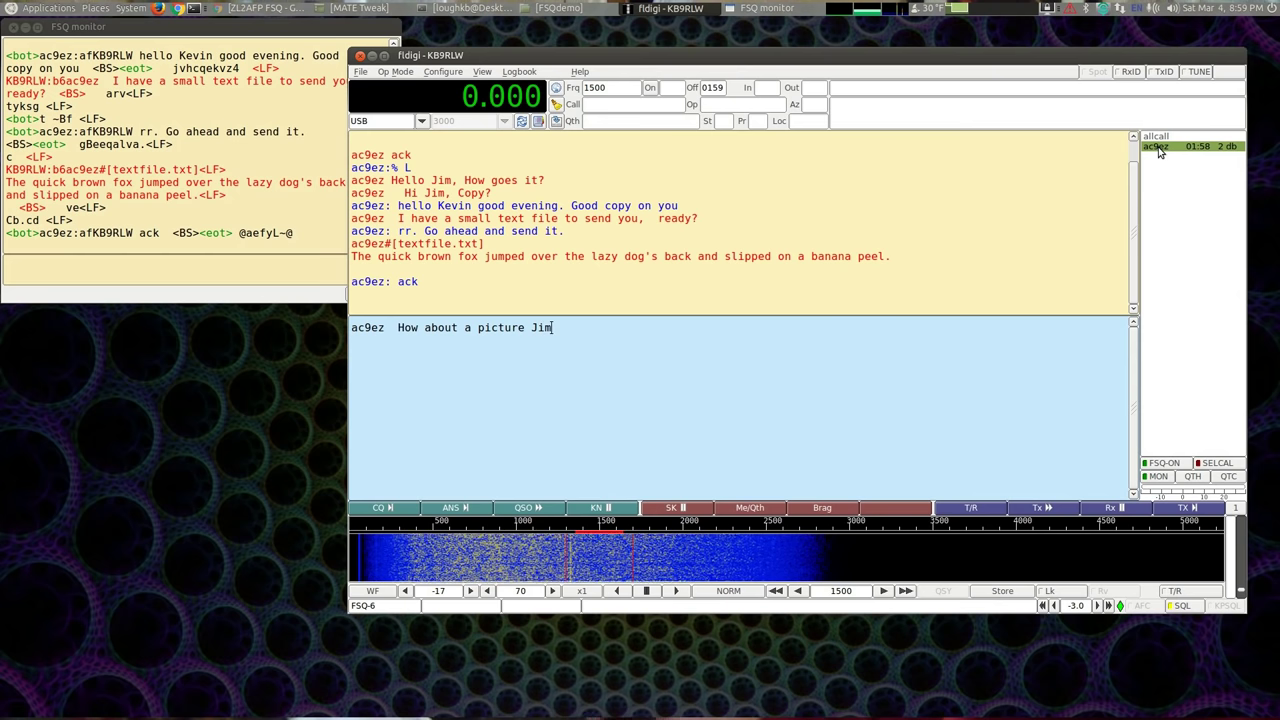
type("?")
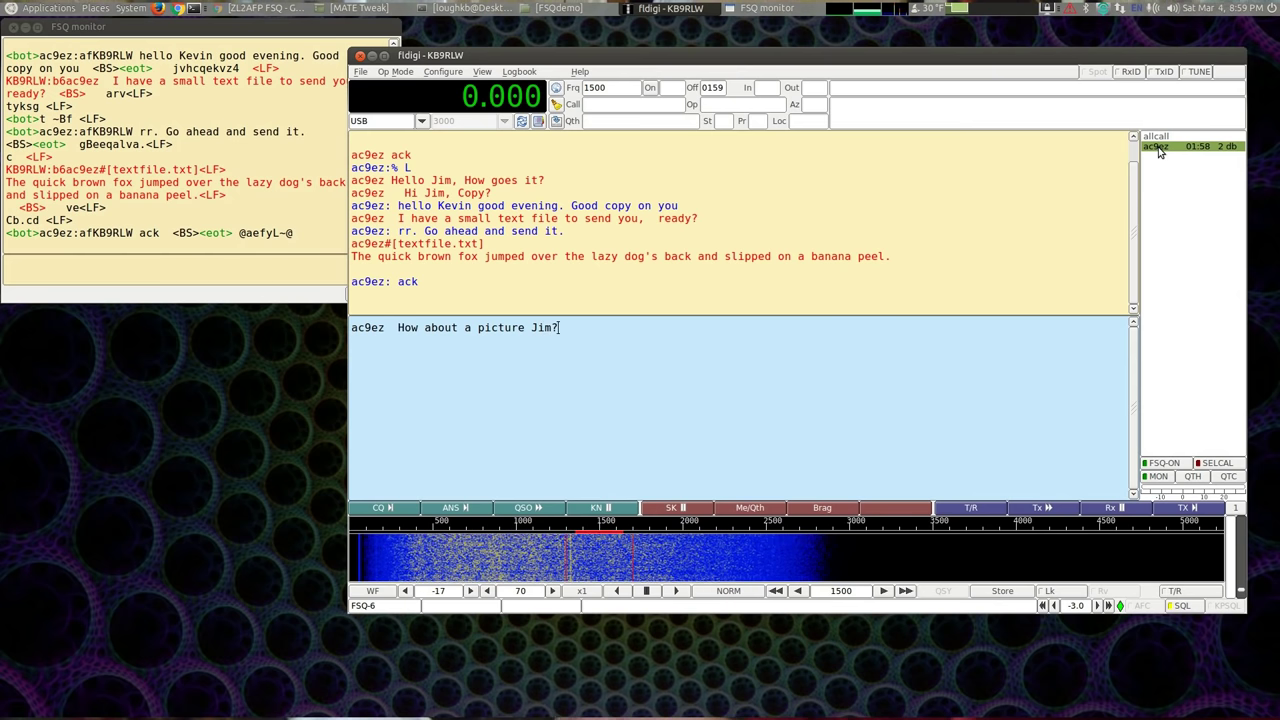
type("  Got anyt")
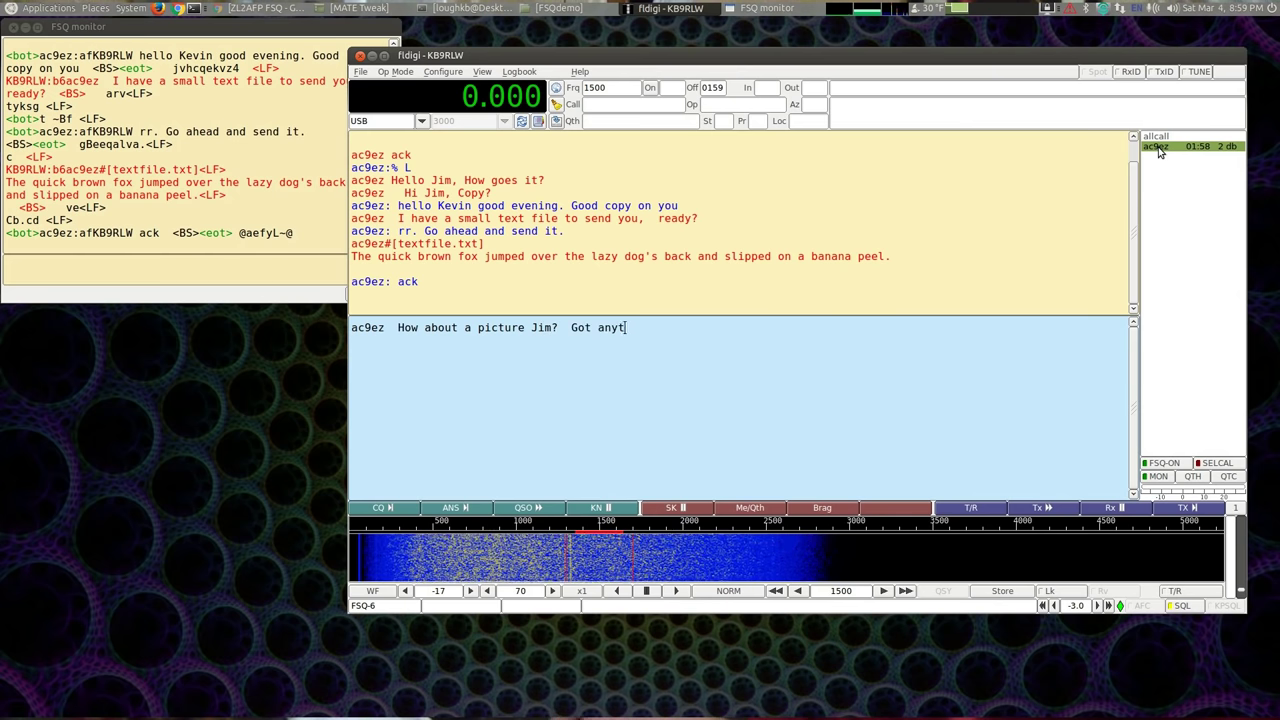
type("hing you can sen")
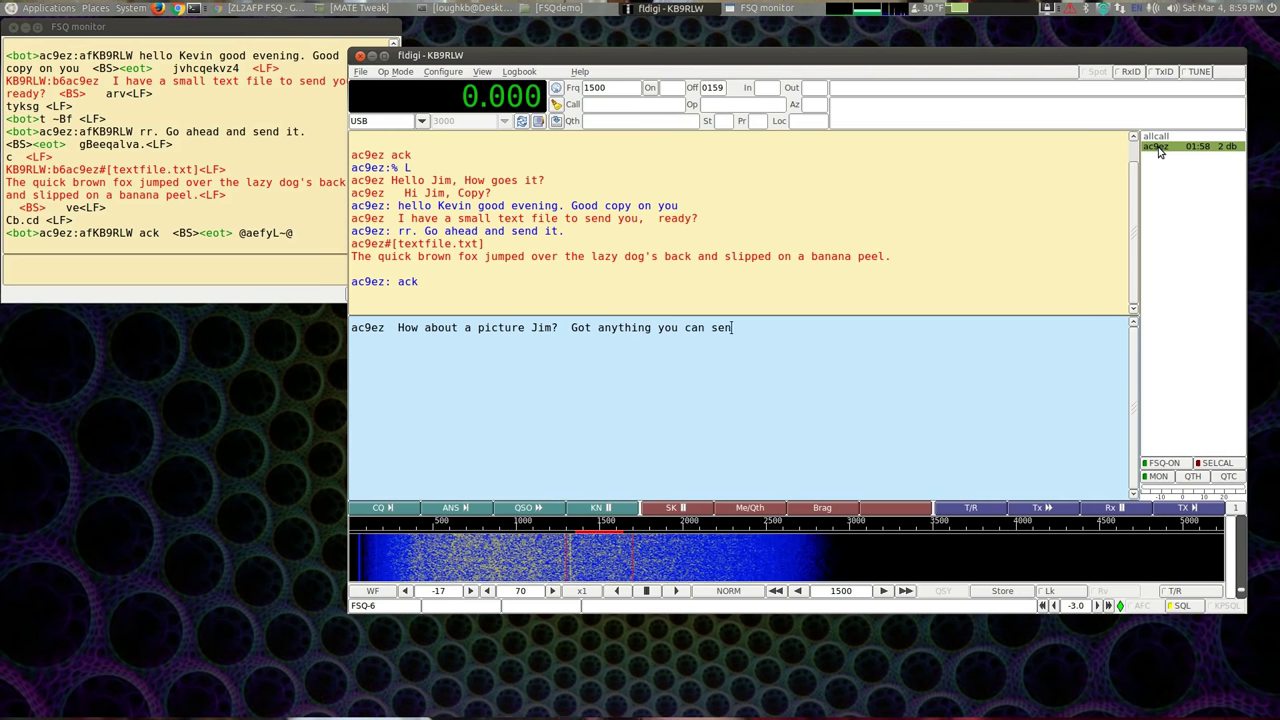
type("d")
key("Return")
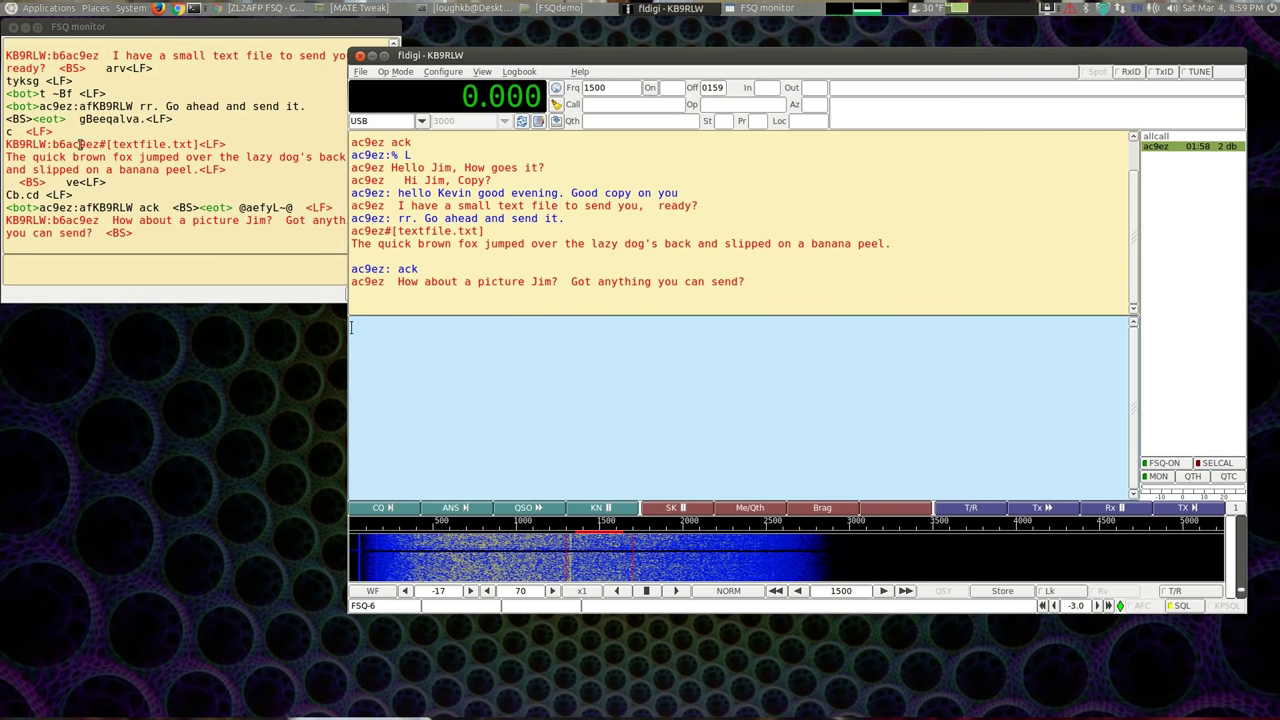
Step: Close the FSQ monitor and reposition the main window to leave room beside it
left_click(11, 26)
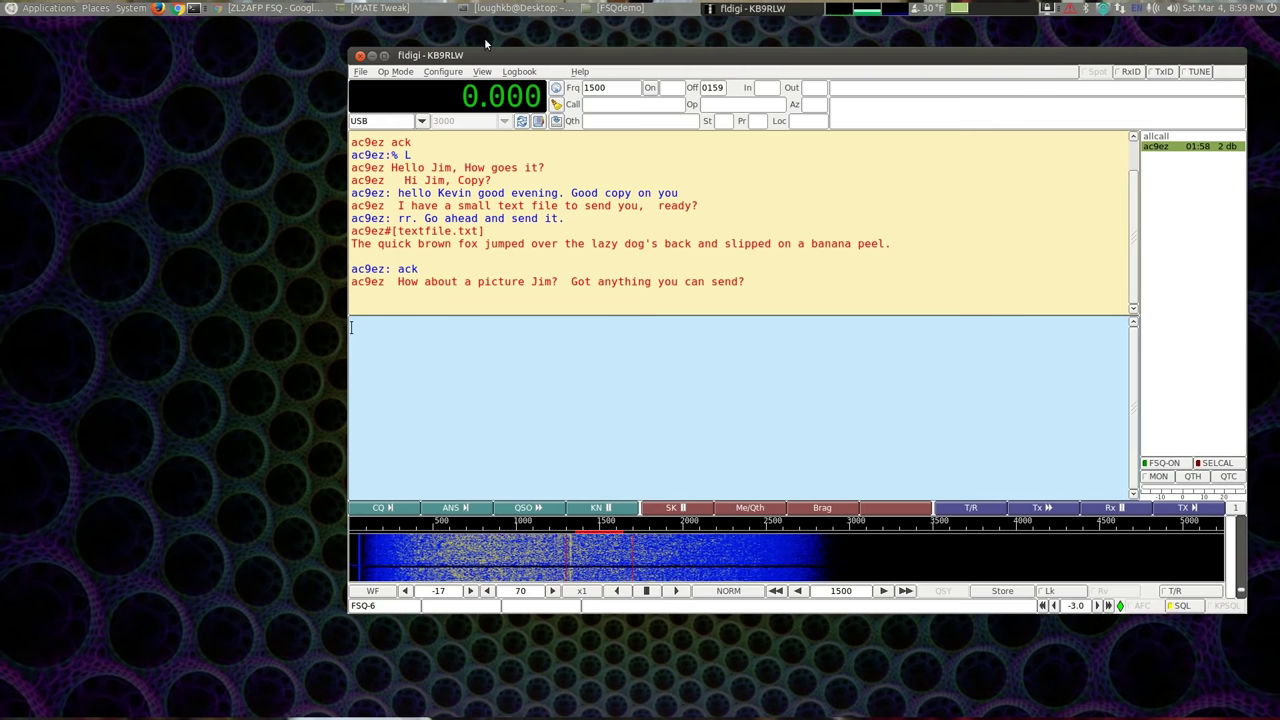
left_click_drag(545, 54, 445, 50)
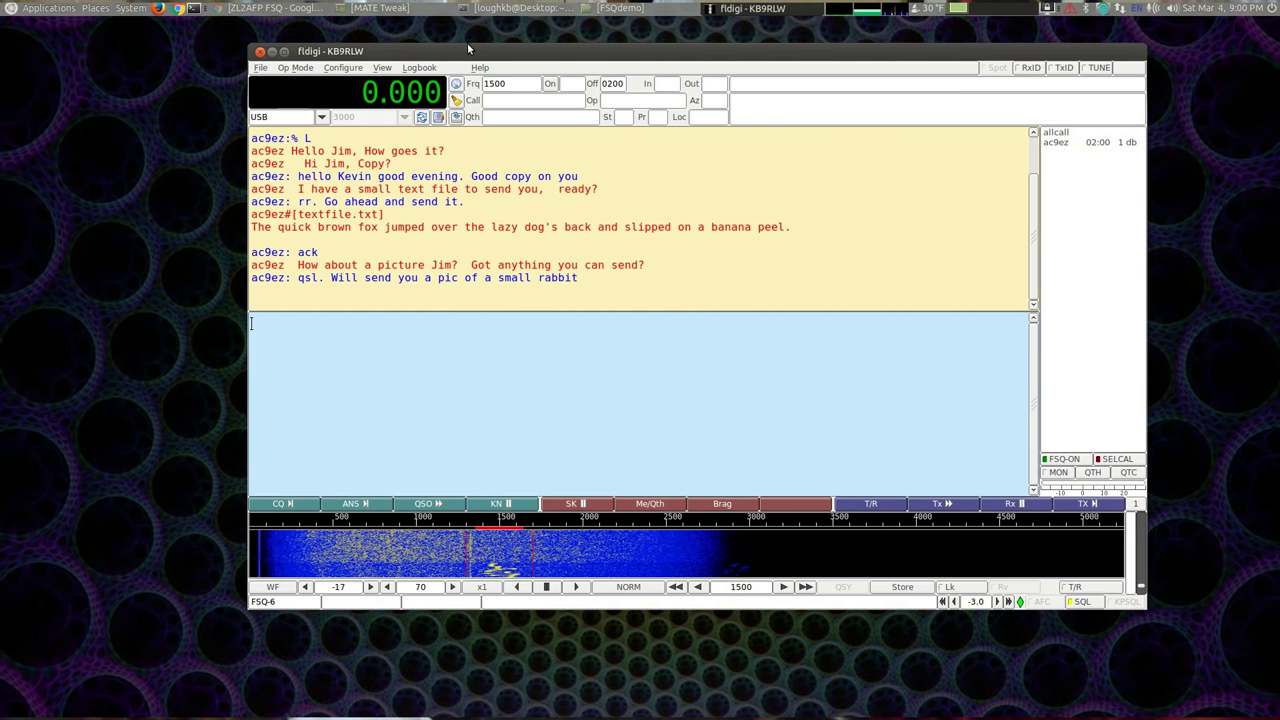
left_click_drag(470, 50, 489, 38)
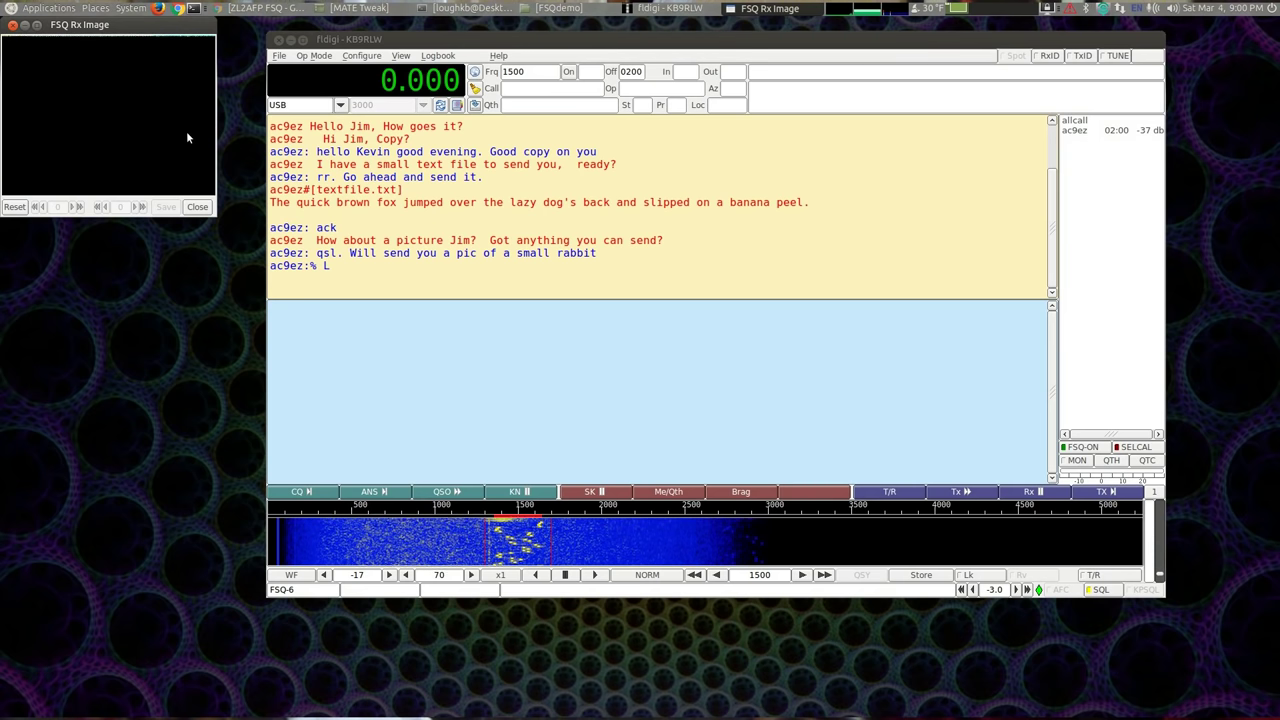
Step: Refocus the main window, then move the FSQ Rx Image window next to the message area while the picture is being received
left_click(270, 110)
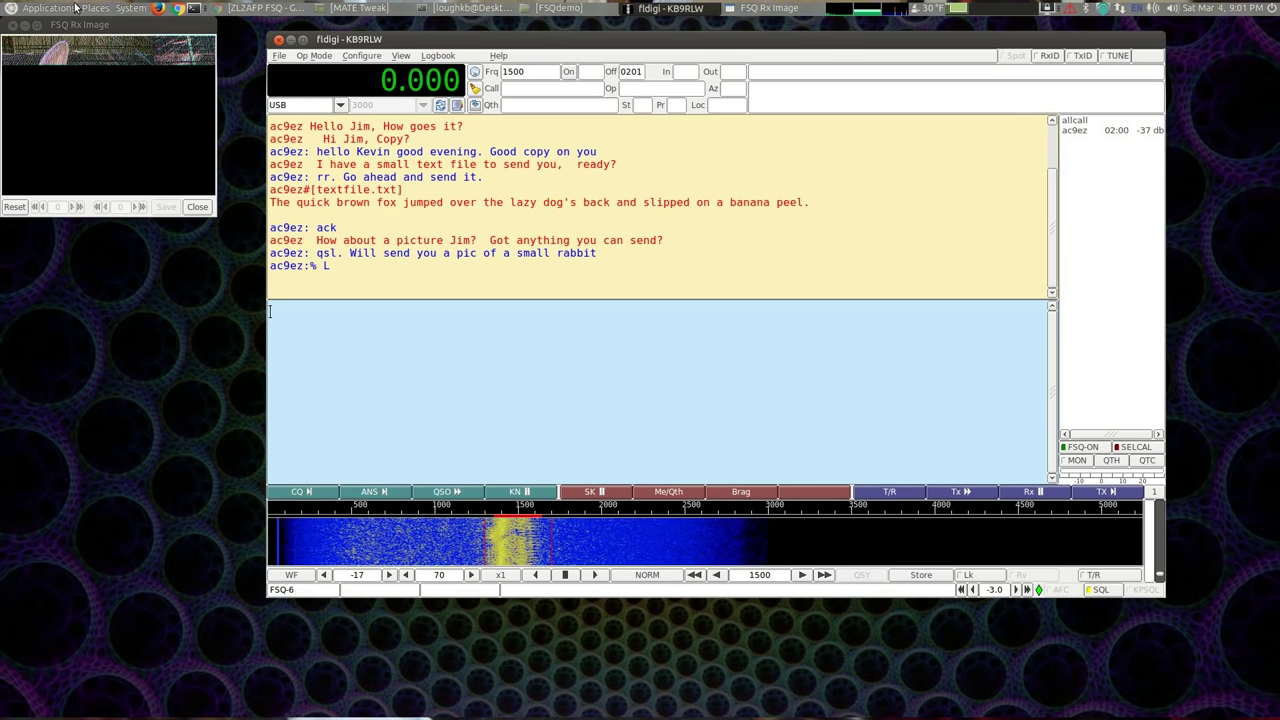
left_click(117, 25)
left_click_drag(117, 25, 158, 154)
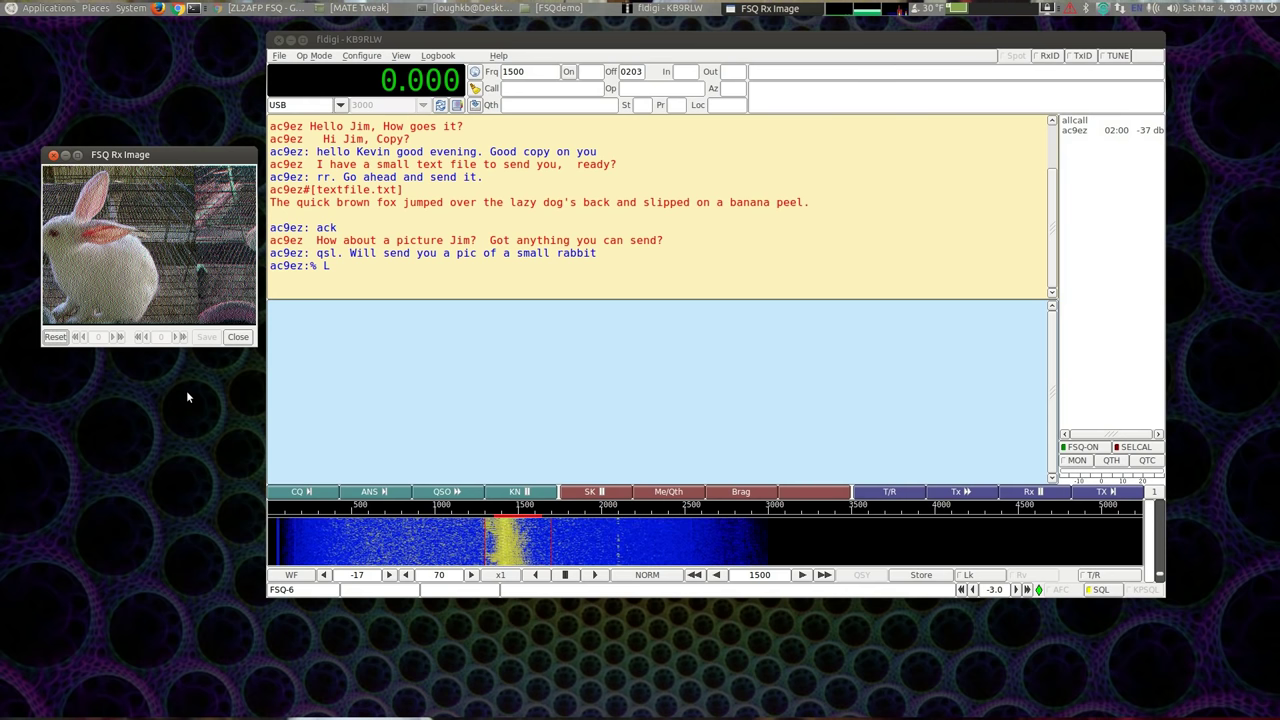
Step: Reply to the heard station with the message "Got it, a little white bunny!"
left_click(1075, 133)
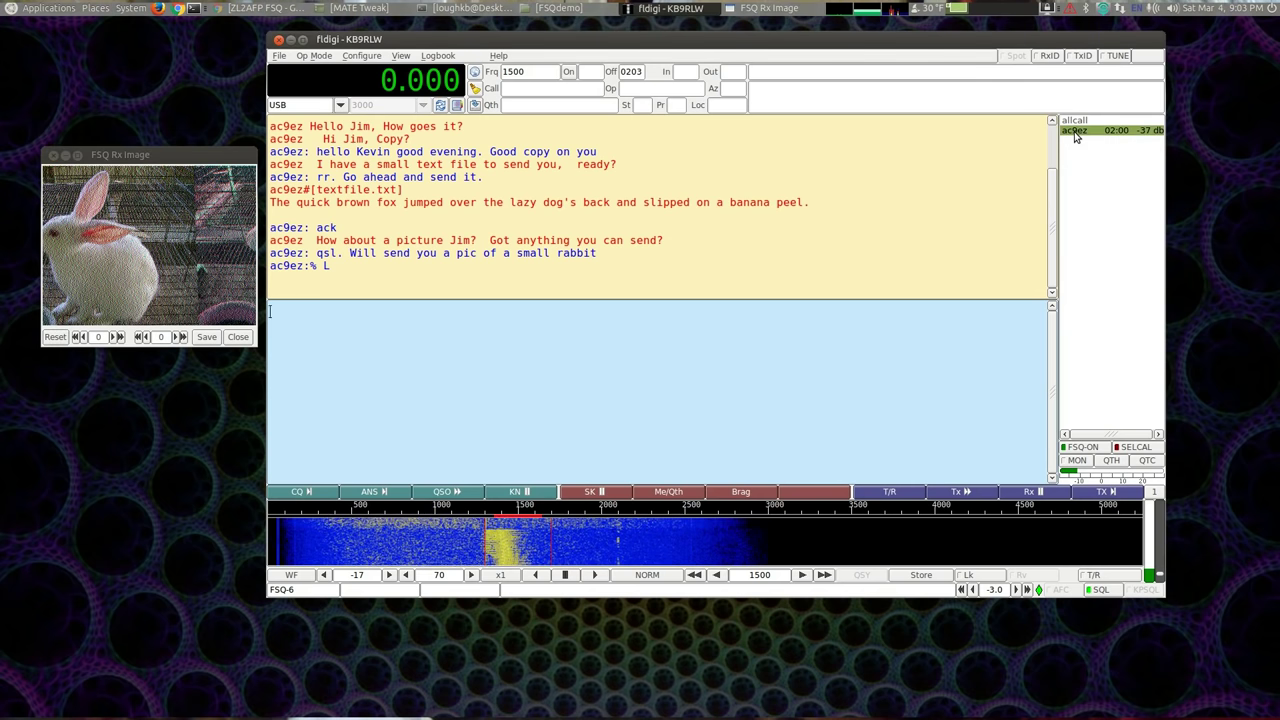
type("Go")
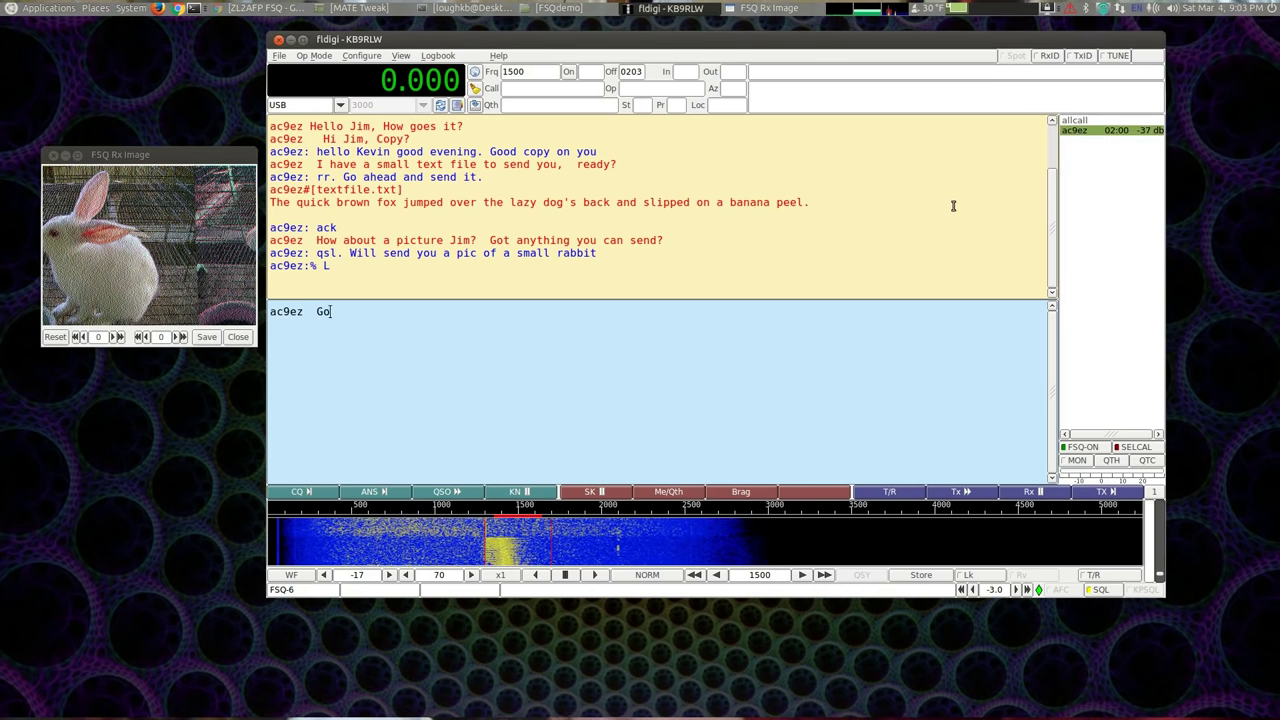
type("t it, a")
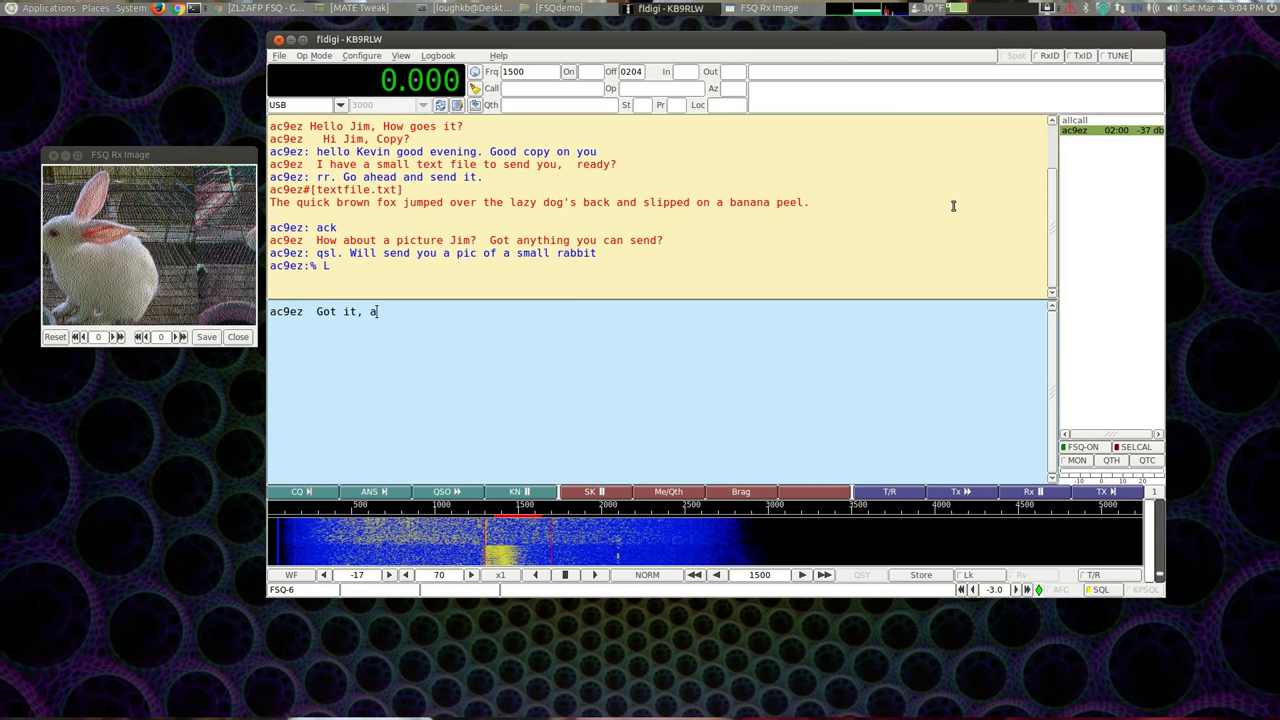
type(" little white b")
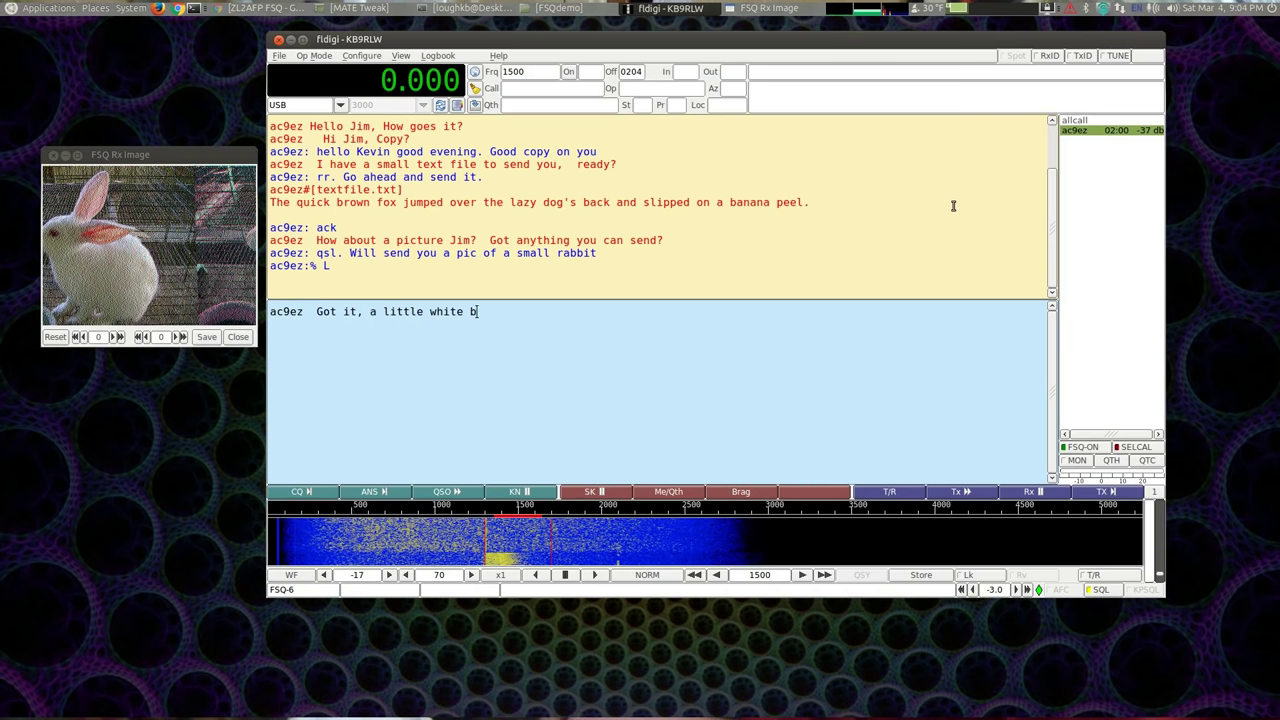
type("unny!")
key("Return")
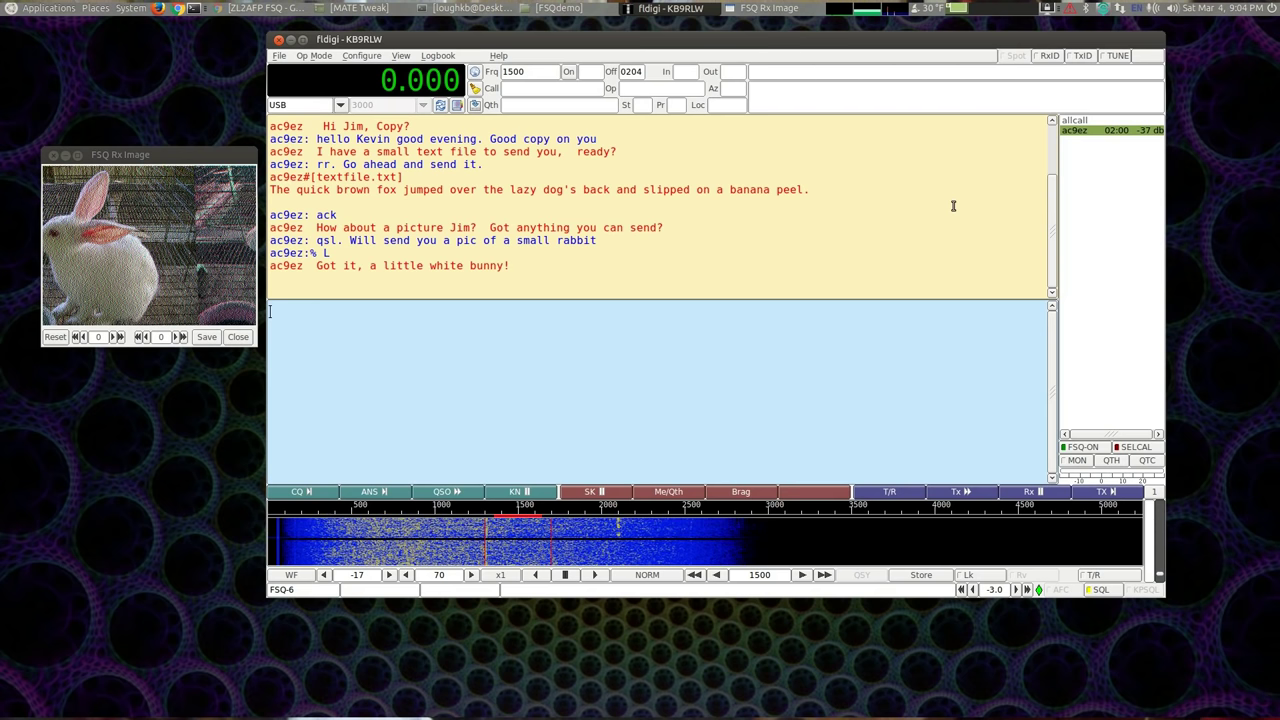
Step: Send the heard station the short reply "ok"
double_click(1072, 131)
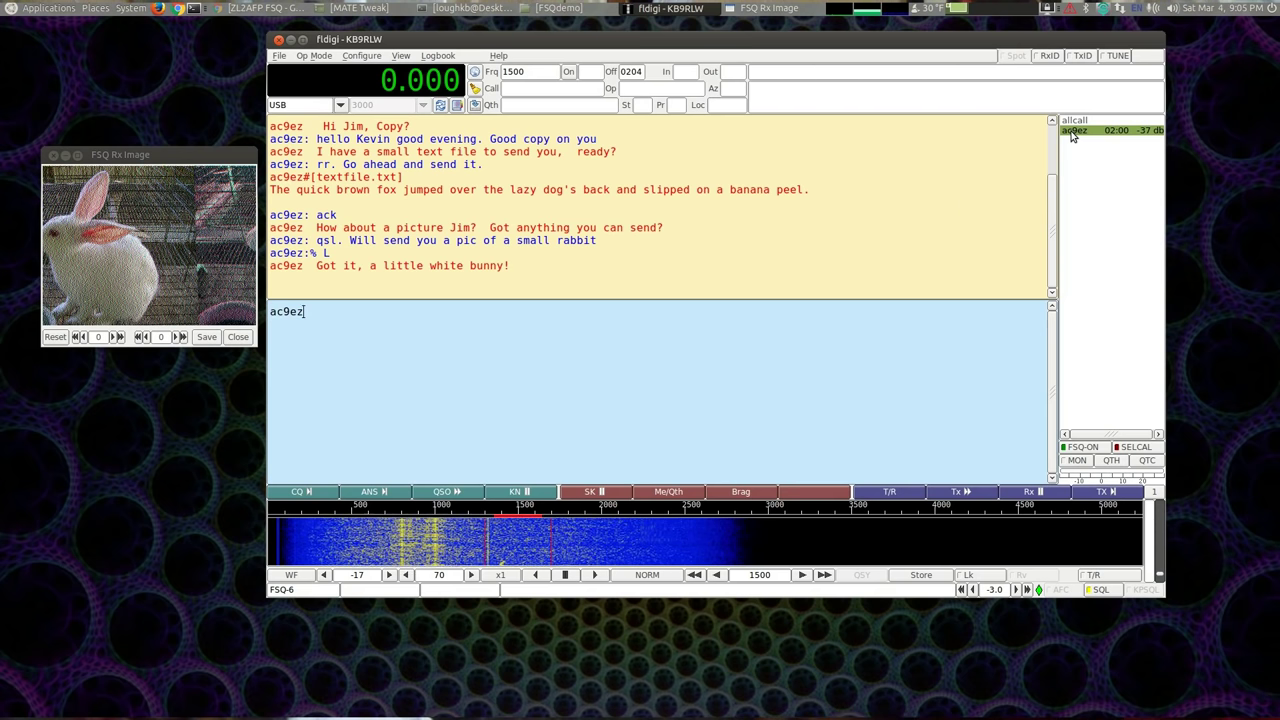
key("BackSpace")
key("BackSpace")
key("BackSpace")
key("BackSpace")
key("BackSpace")
type("ok")
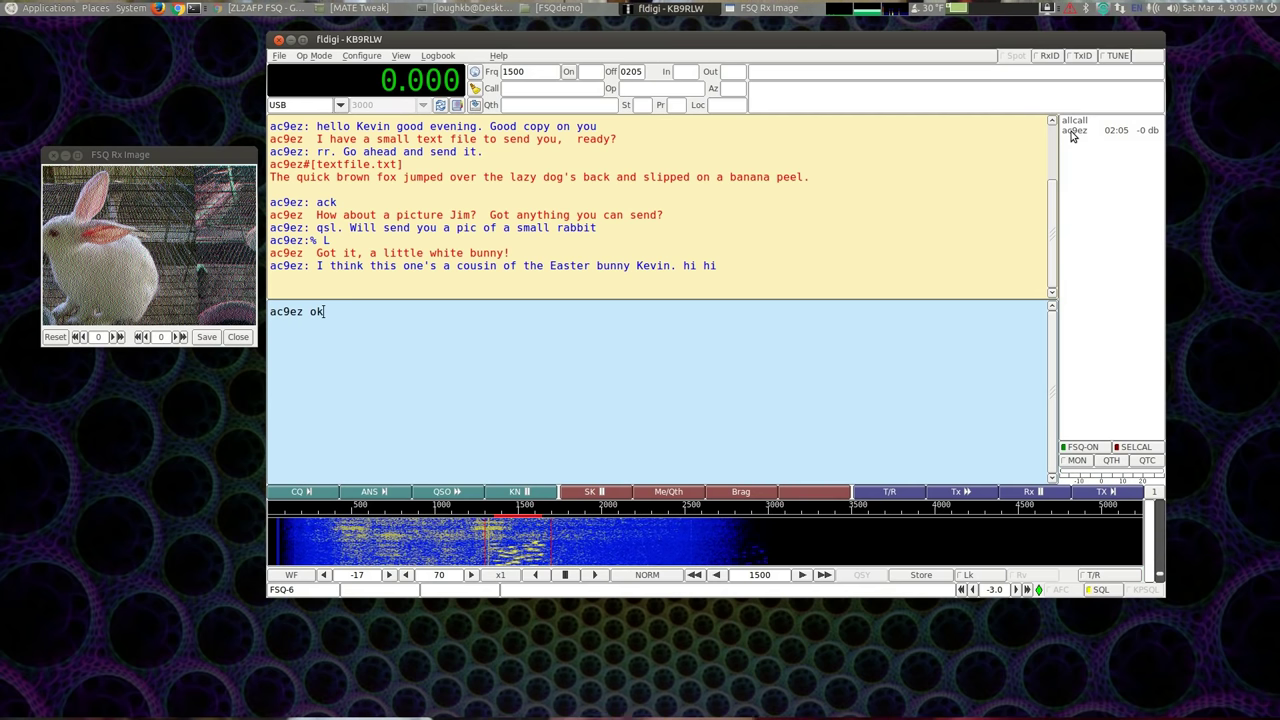
key("Return")
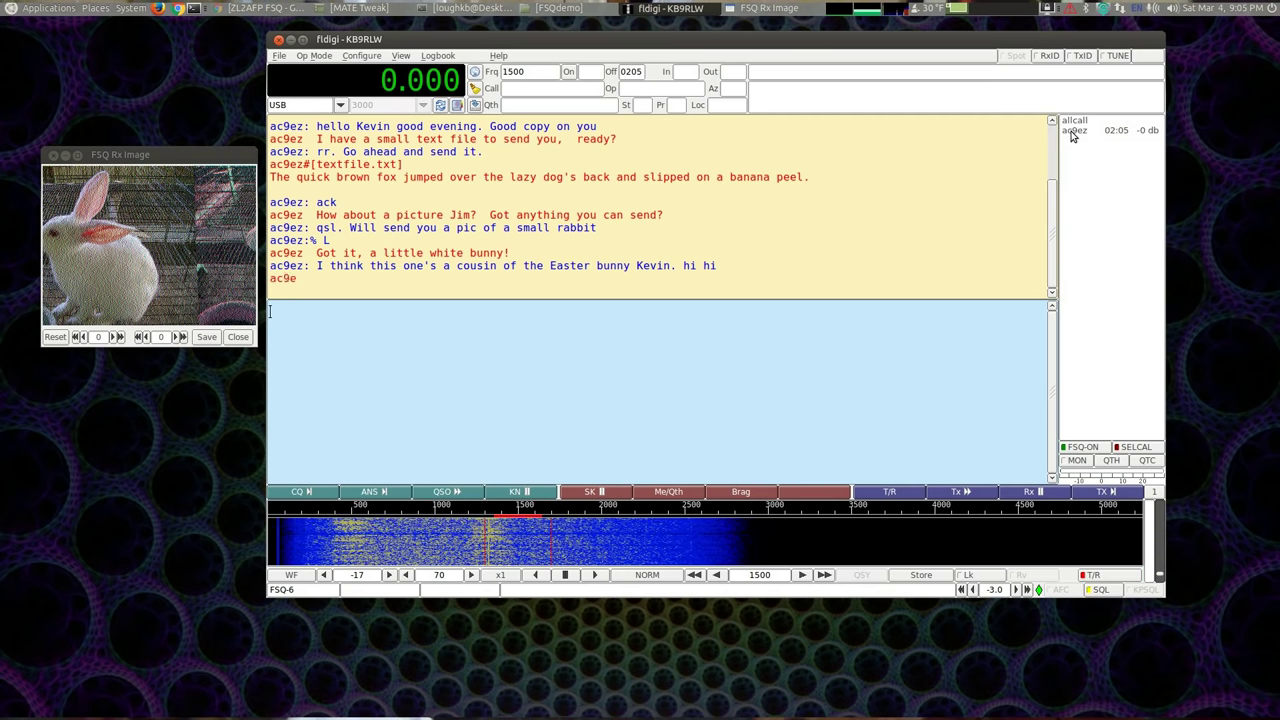